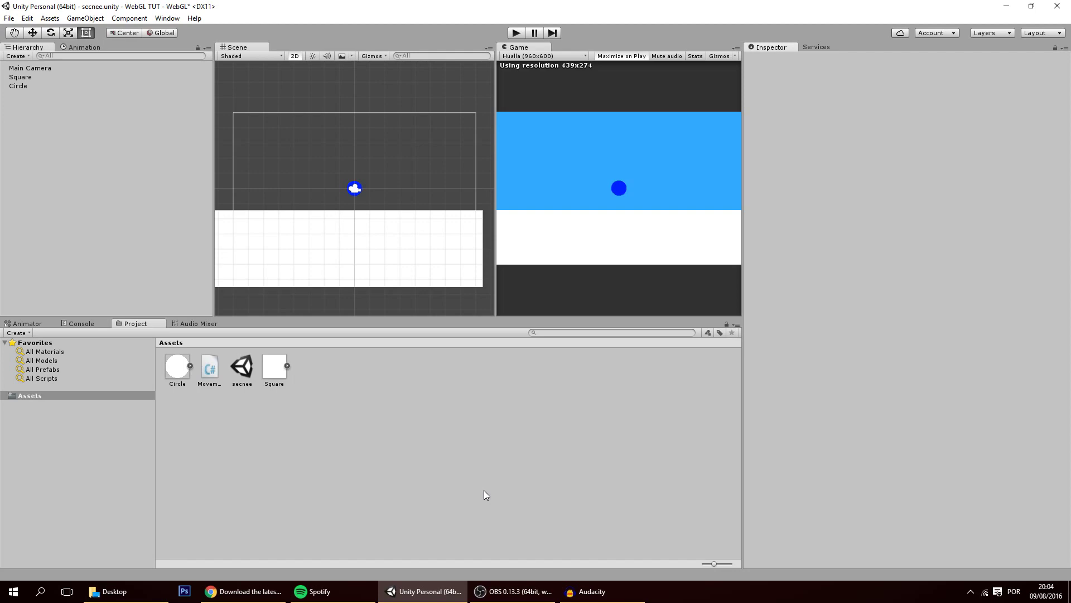
Step: Switch from the Unity editor to the itch.io featured games page in Chrome
{"action": "key", "text": "alt+Tab"}
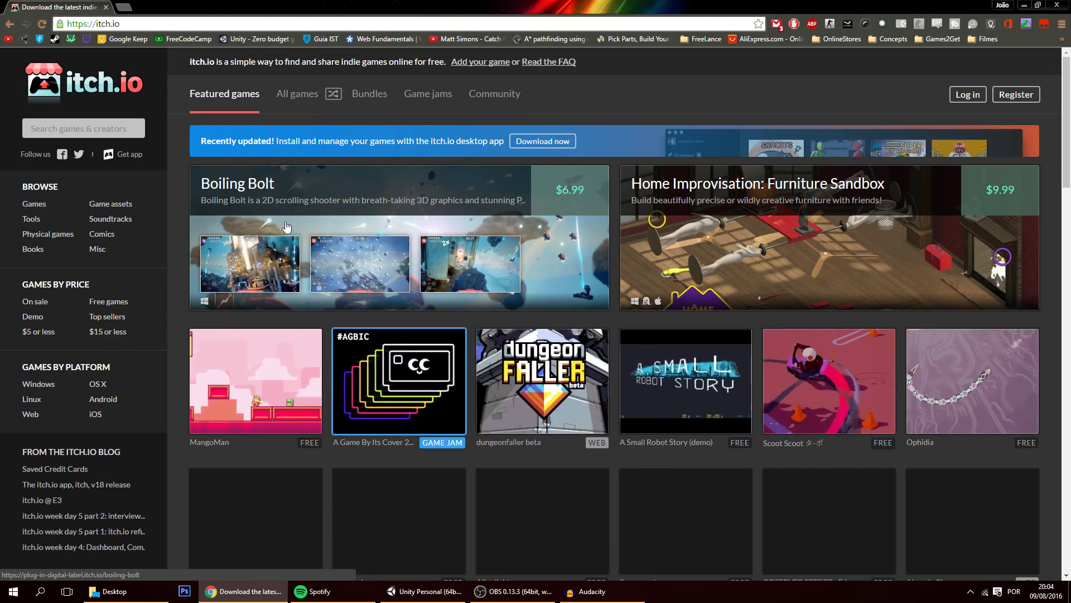
{"action": "scroll", "coordinate": [720, 374], "scroll_direction": "down", "scroll_amount": 5}
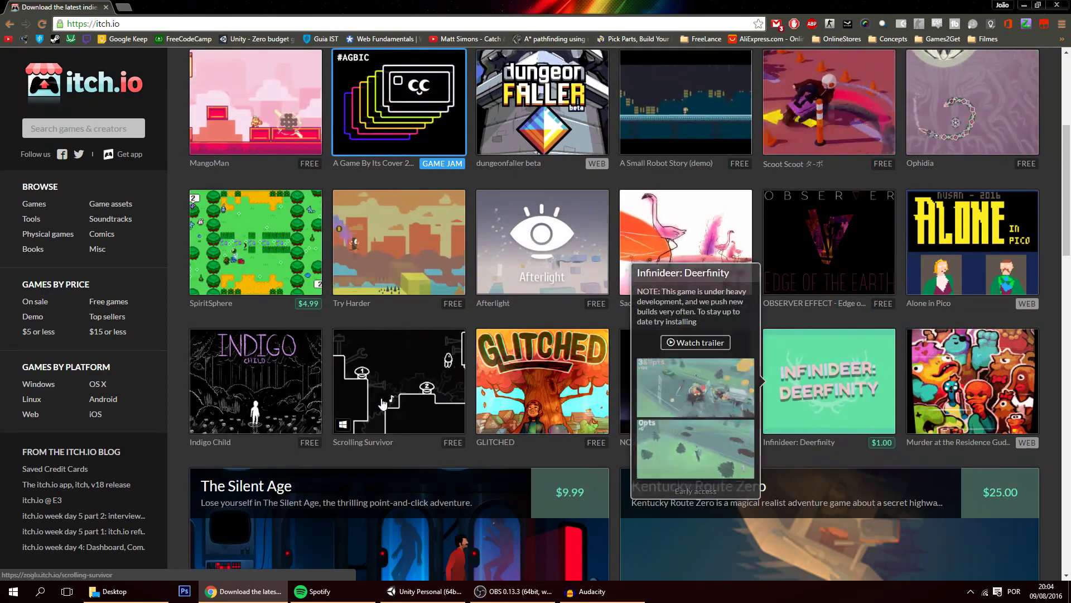
{"action": "scroll", "coordinate": [641, 262], "scroll_direction": "up", "scroll_amount": 2}
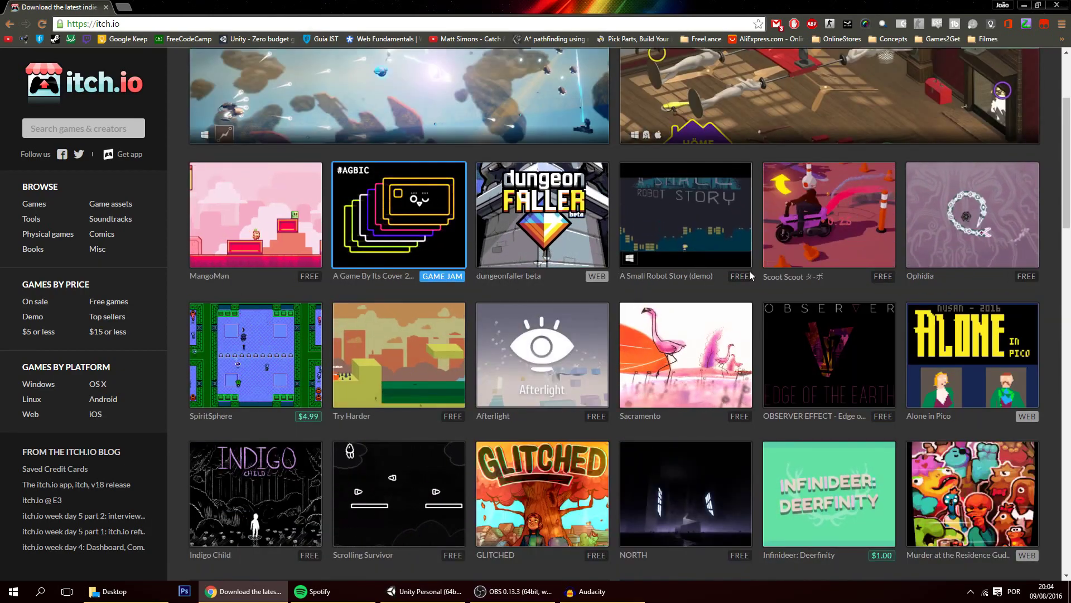
{"action": "scroll", "coordinate": [750, 275], "scroll_direction": "up", "scroll_amount": 3}
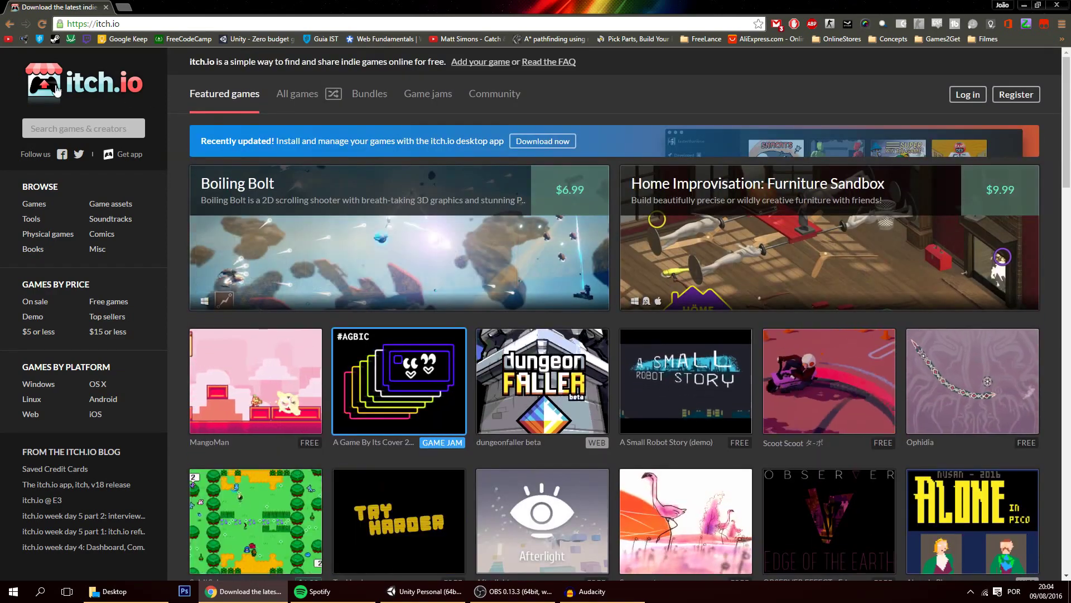
{"action": "mouse_move", "coordinate": [380, 202]}
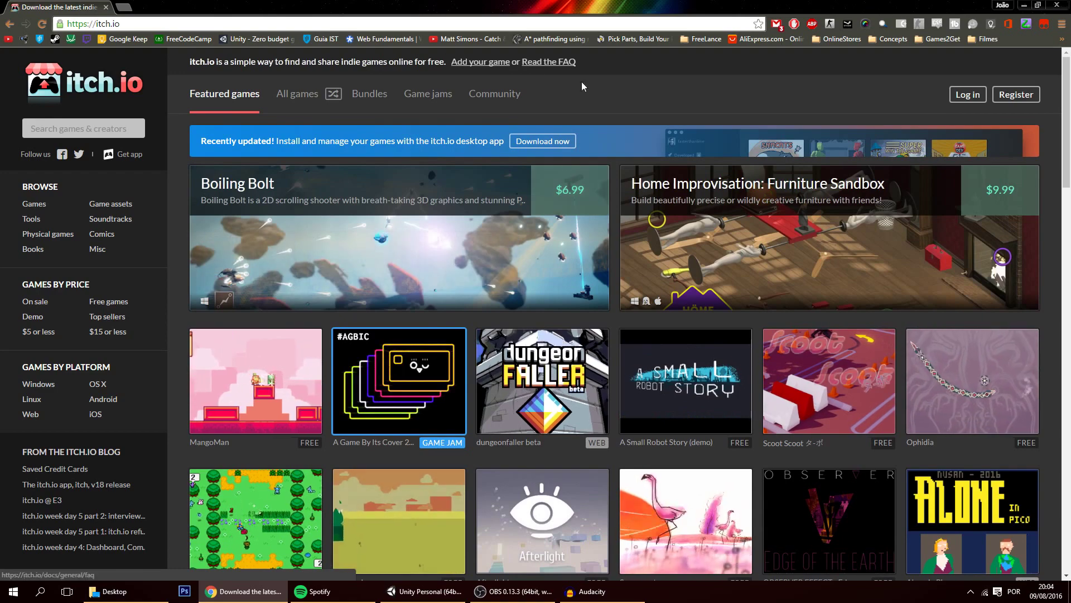
{"action": "mouse_move", "coordinate": [518, 310]}
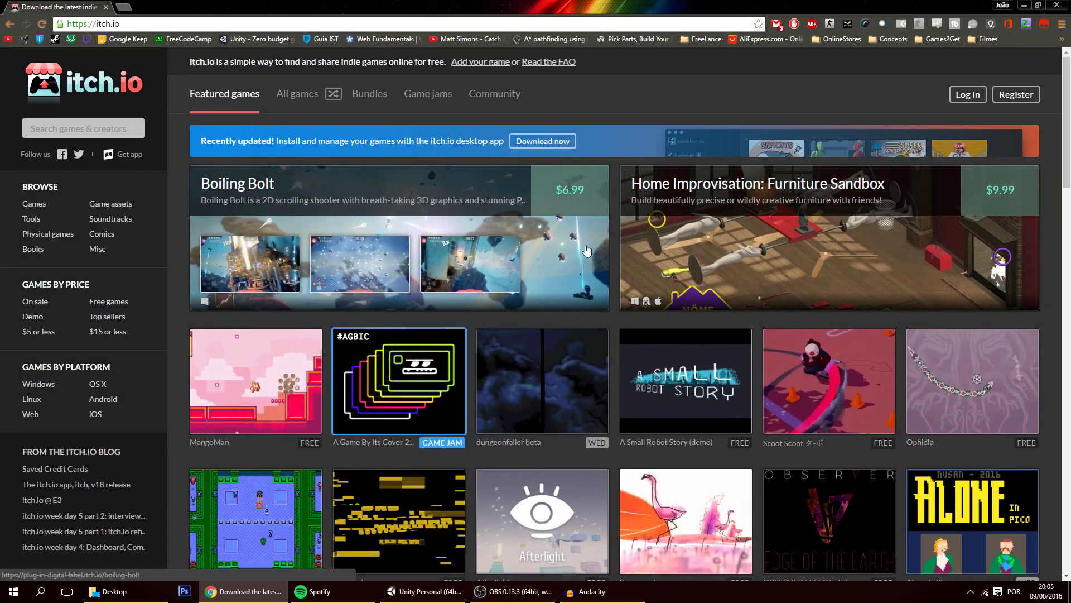
{"action": "key", "text": "ctrl+shift+b"}
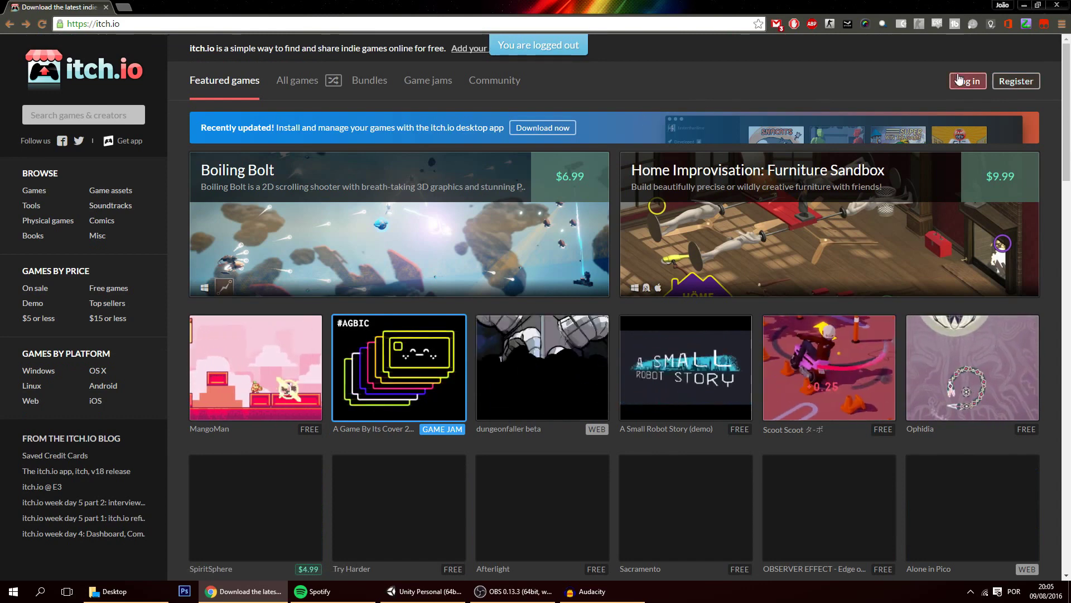
Step: Look at the Register page, return home, then log in to reach the Creator Dashboard
{"action": "left_click", "coordinate": [1016, 81]}
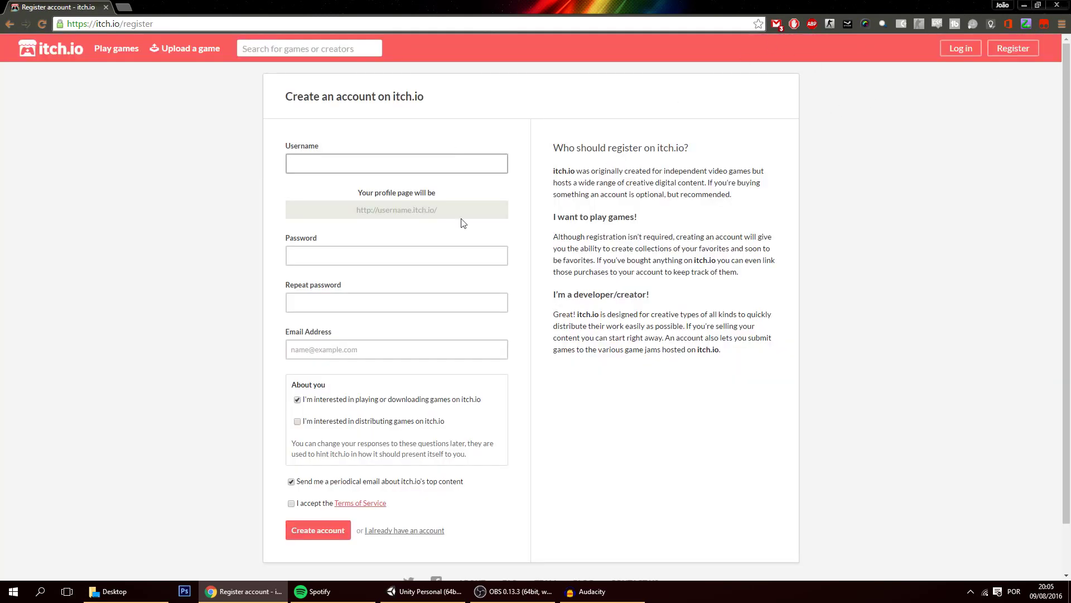
{"action": "scroll", "coordinate": [461, 220], "scroll_direction": "down", "scroll_amount": 1}
{"action": "scroll", "coordinate": [357, 262], "scroll_direction": "up", "scroll_amount": 1}
{"action": "left_click", "coordinate": [11, 25]}
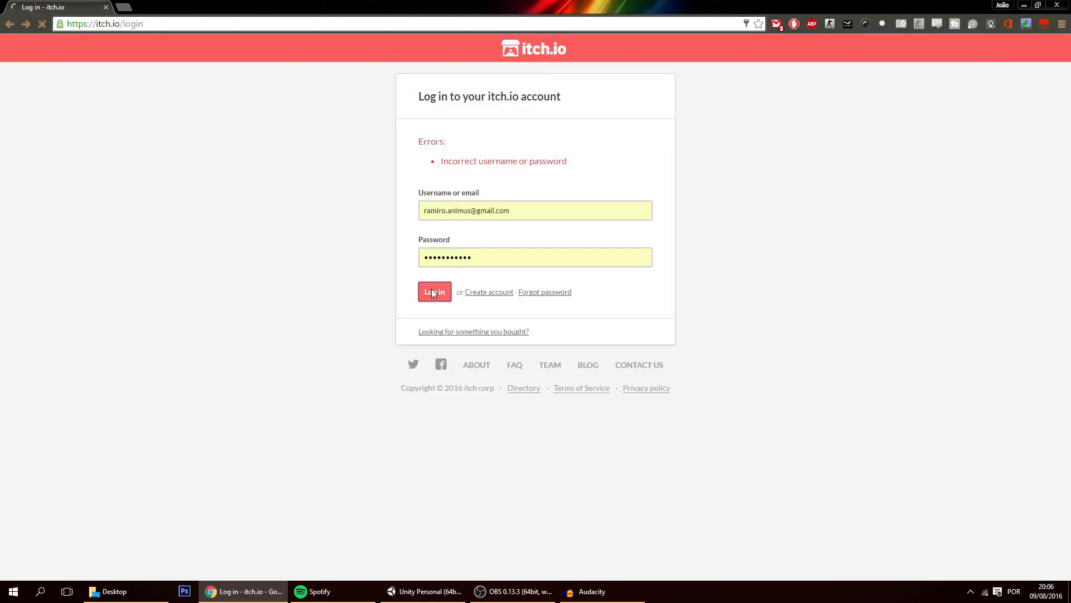
{"action": "left_click", "coordinate": [431, 289]}
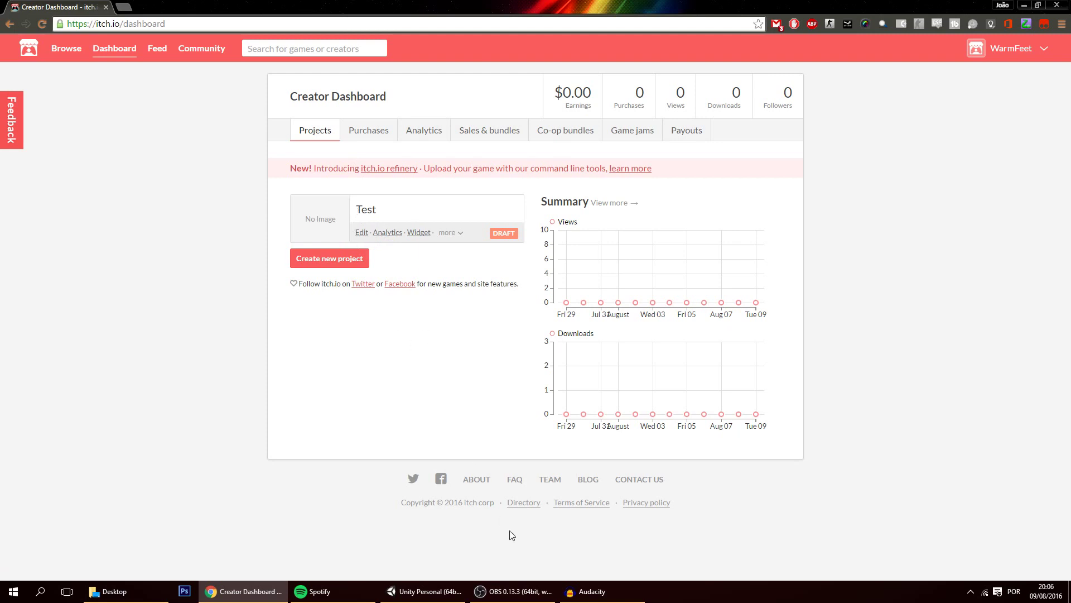
Step: Play-test the circle-and-square scene, rolling the ball left and right and hopping, then stop
{"action": "left_click", "coordinate": [413, 593]}
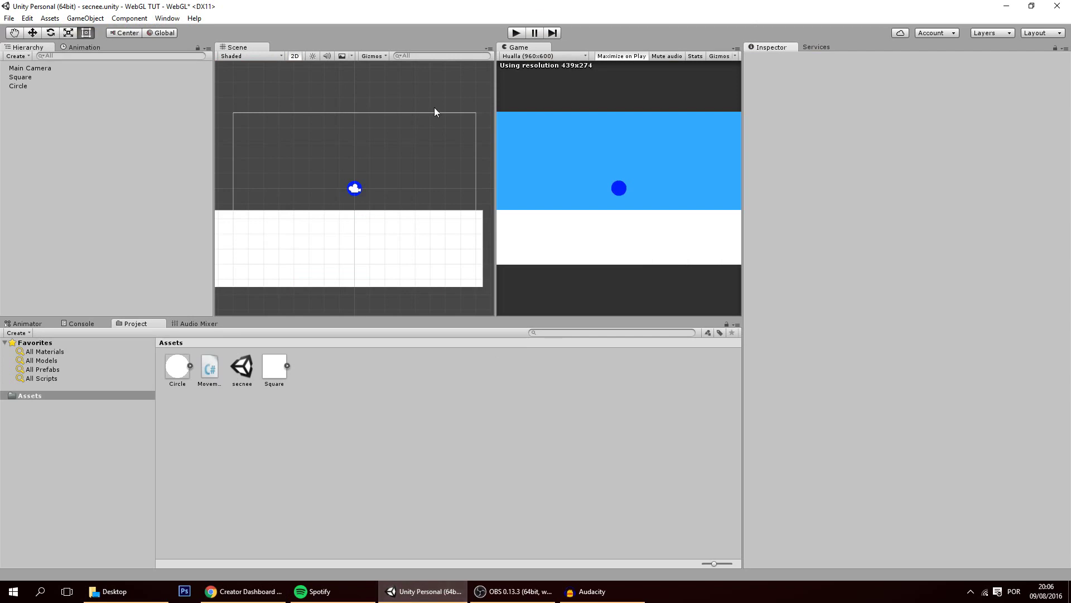
{"action": "left_click", "coordinate": [9, 18]}
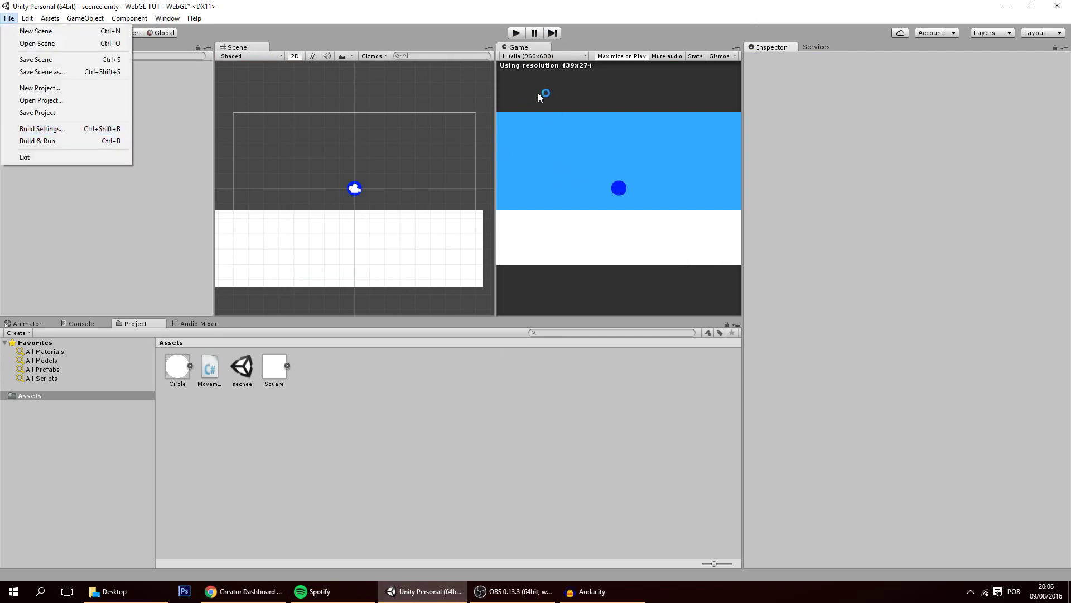
{"action": "left_click", "coordinate": [515, 33]}
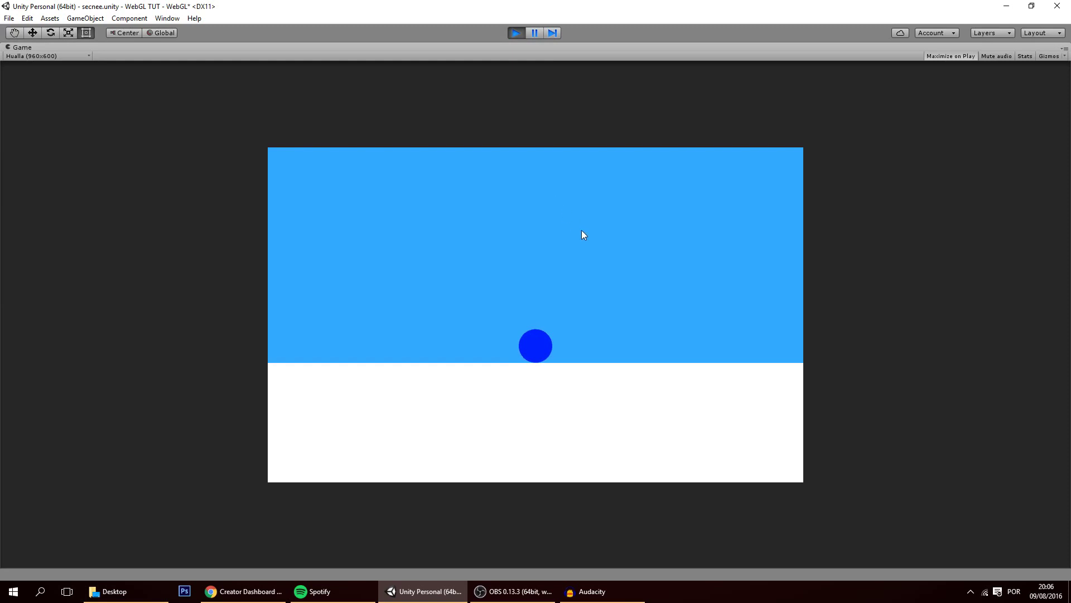
{"action": "key", "text": "Left"}
{"action": "key", "text": "Right"}
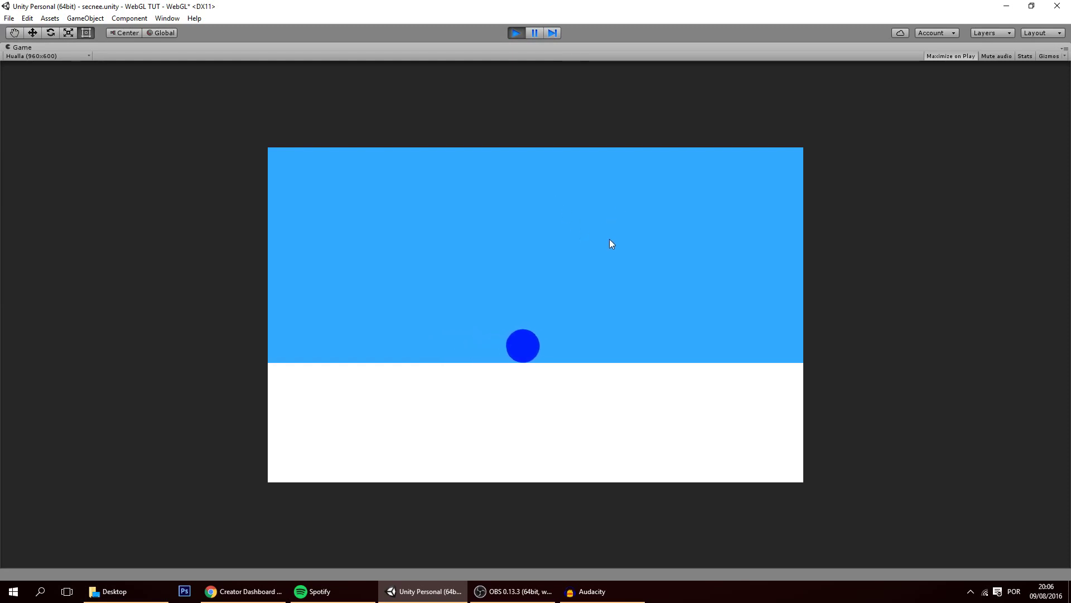
{"action": "key", "text": "Left"}
{"action": "key", "text": "Right"}
{"action": "key", "text": "Left"}
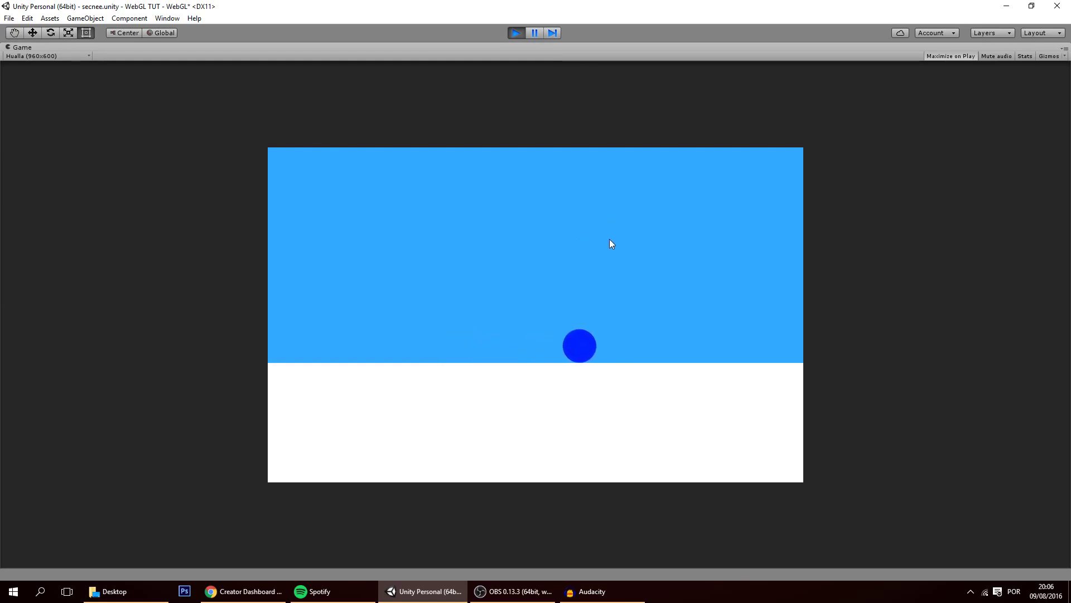
{"action": "key", "text": "space"}
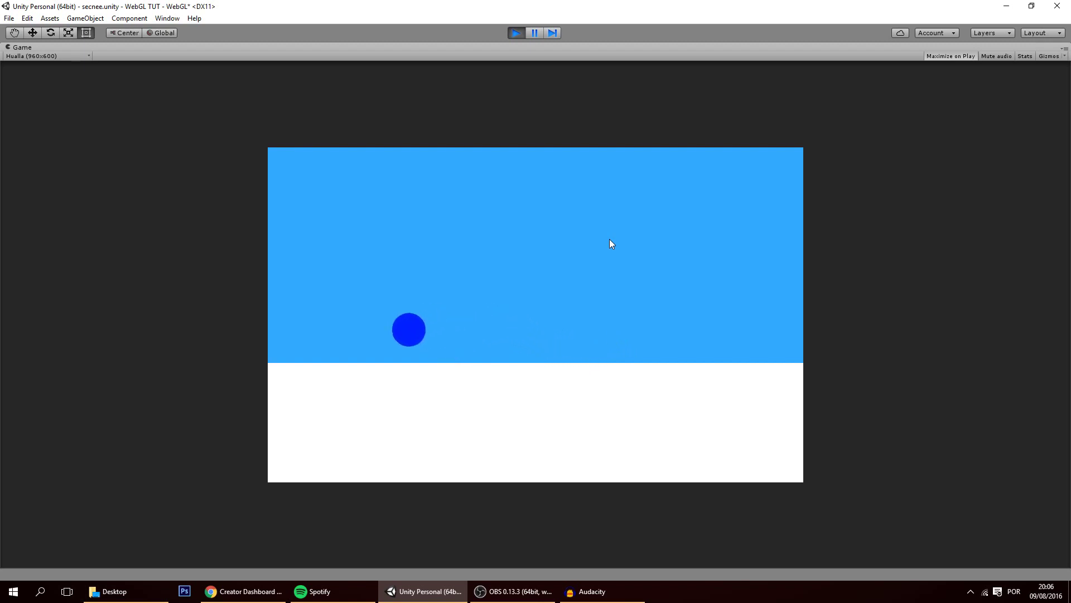
{"action": "key", "text": "Right"}
{"action": "left_click", "coordinate": [517, 34]}
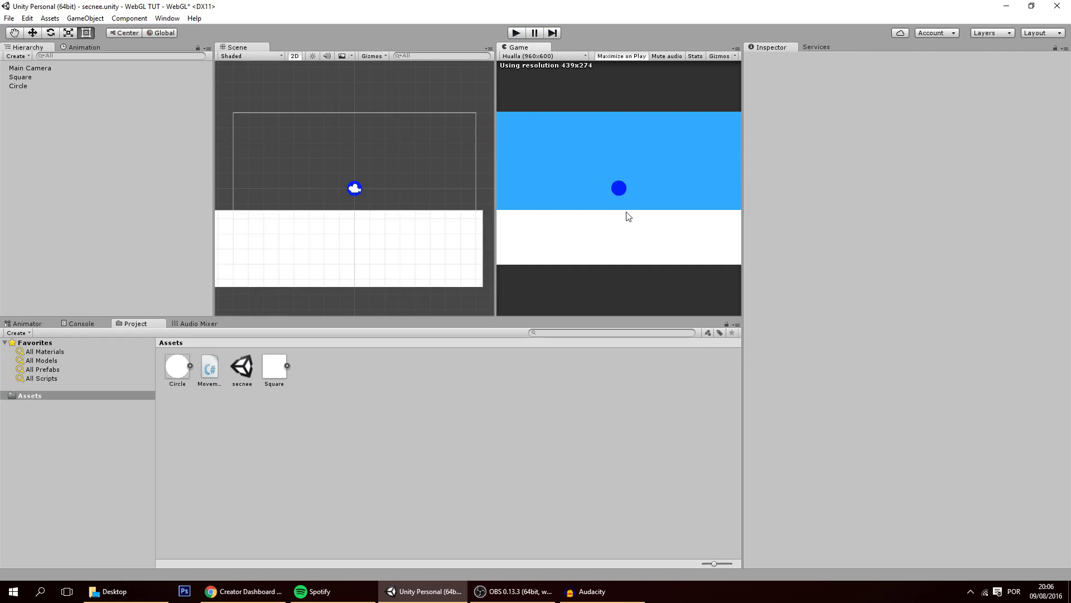
Step: Open Build Settings, switch the platform to WebGL and show its Player Settings
{"action": "left_click", "coordinate": [9, 19]}
{"action": "left_click", "coordinate": [65, 129]}
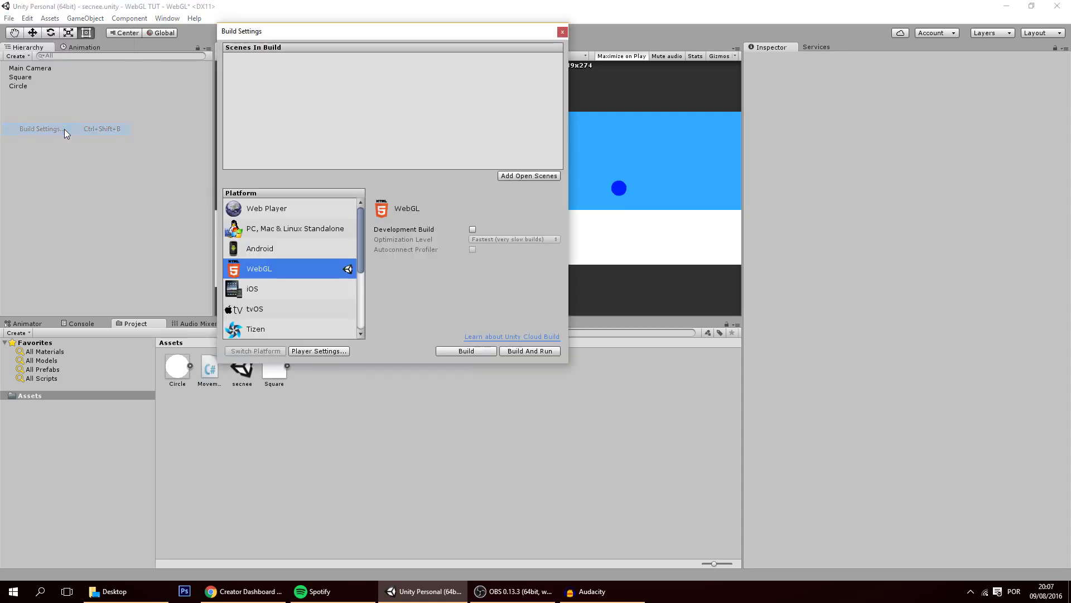
{"action": "left_click", "coordinate": [272, 216]}
{"action": "left_click", "coordinate": [286, 273]}
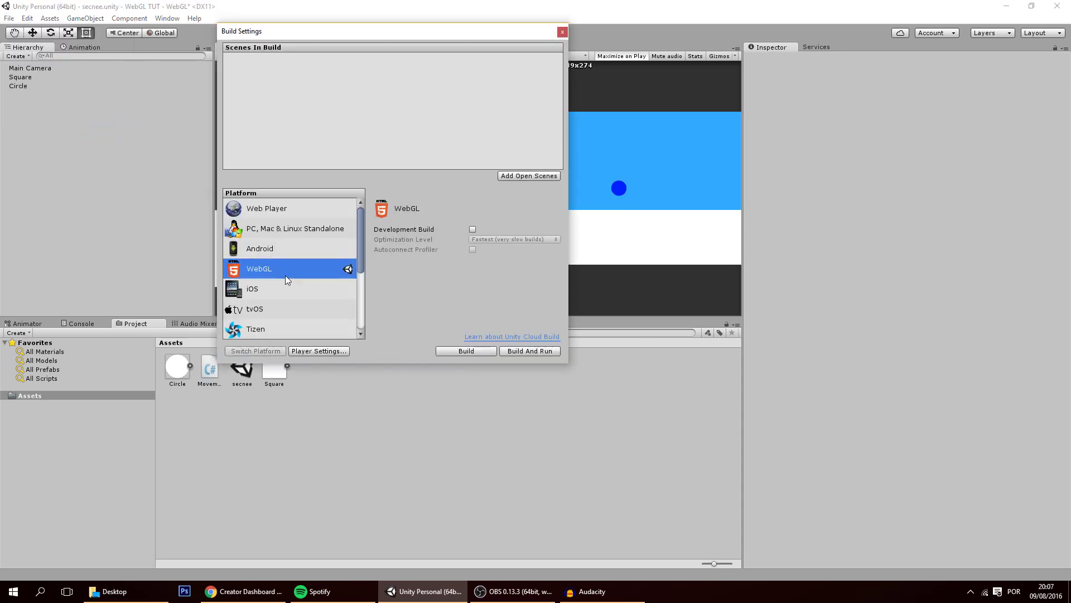
{"action": "left_click", "coordinate": [279, 213]}
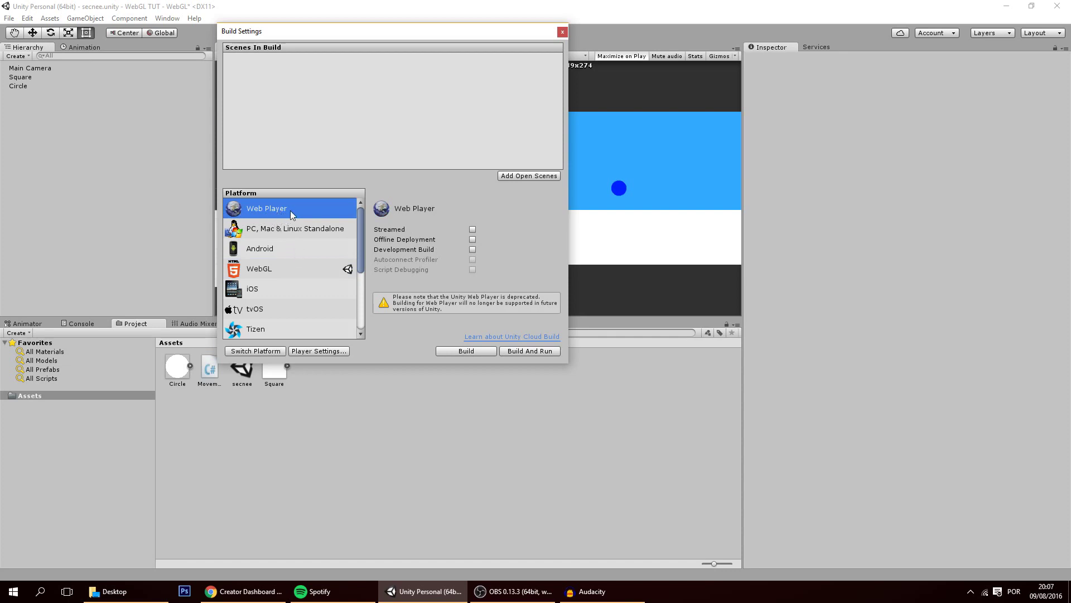
{"action": "left_click", "coordinate": [310, 272]}
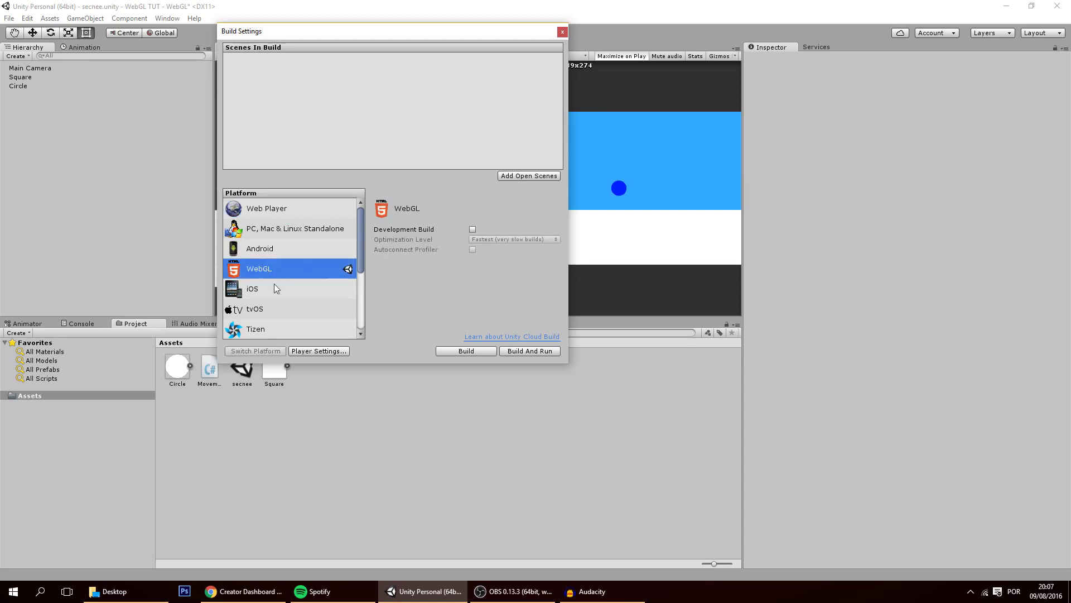
{"action": "left_click", "coordinate": [308, 350]}
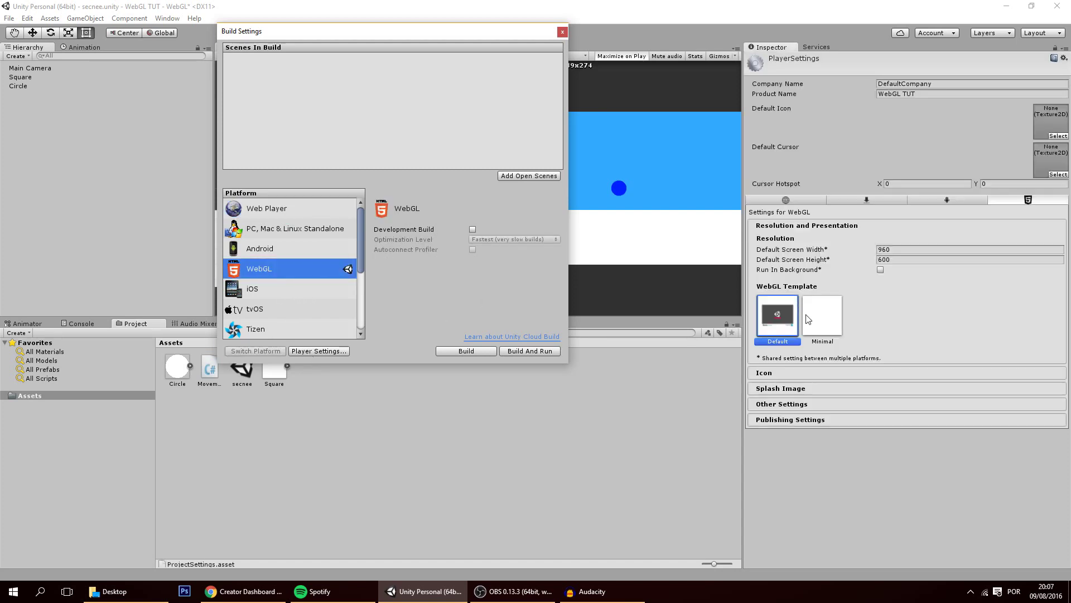
Step: Review the 960×600 resolution, try the Minimal template, then revert to the Default WebGL template
{"action": "left_click", "coordinate": [893, 250]}
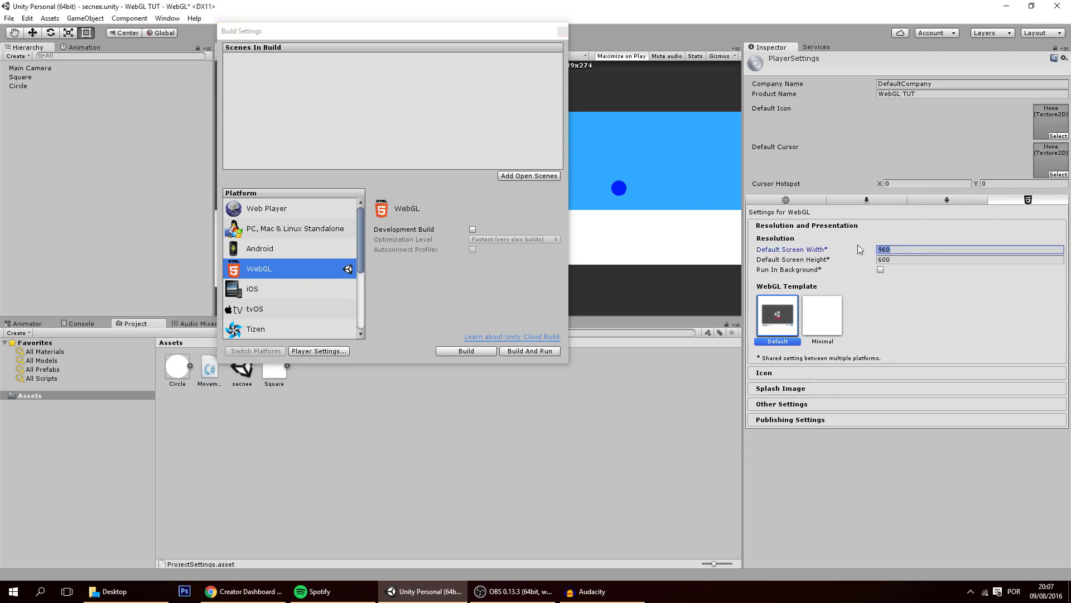
{"action": "left_click", "coordinate": [907, 259]}
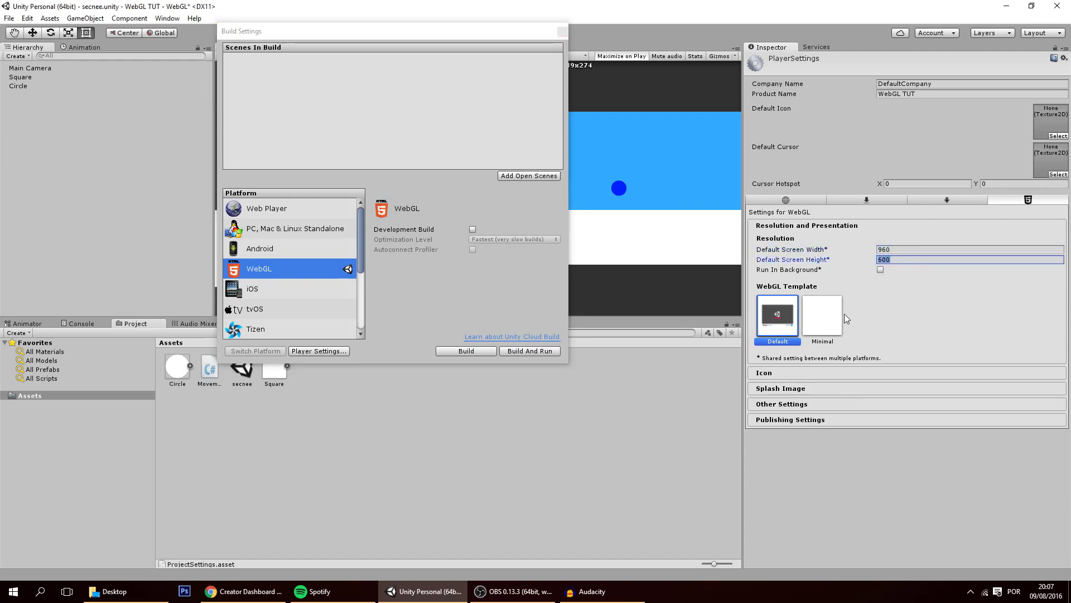
{"action": "left_click", "coordinate": [881, 269]}
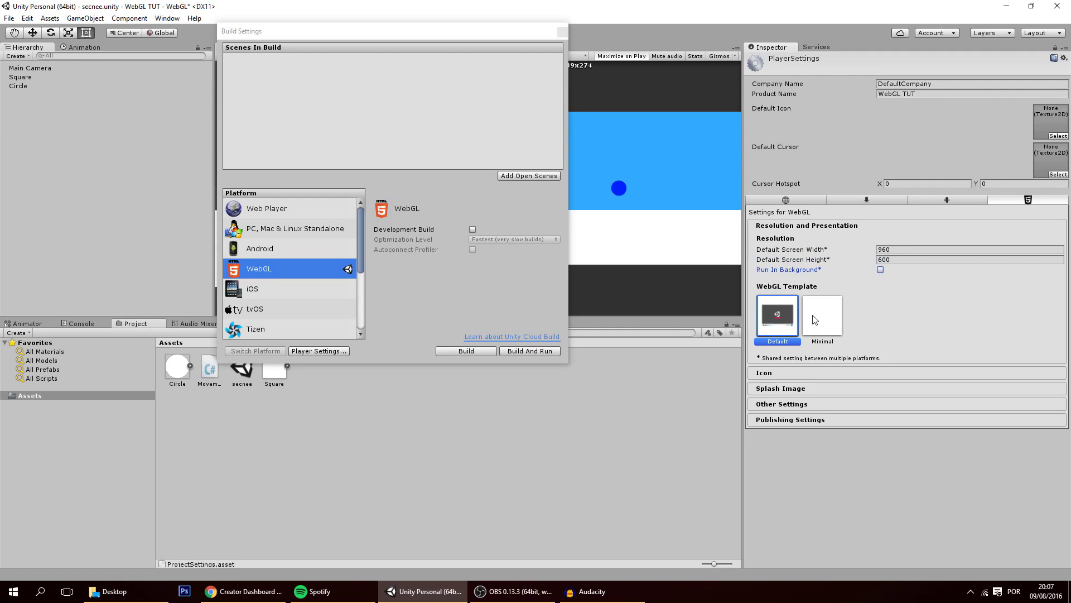
{"action": "left_click_drag", "start_coordinate": [816, 318], "coordinate": [802, 323]}
{"action": "left_click", "coordinate": [828, 326]}
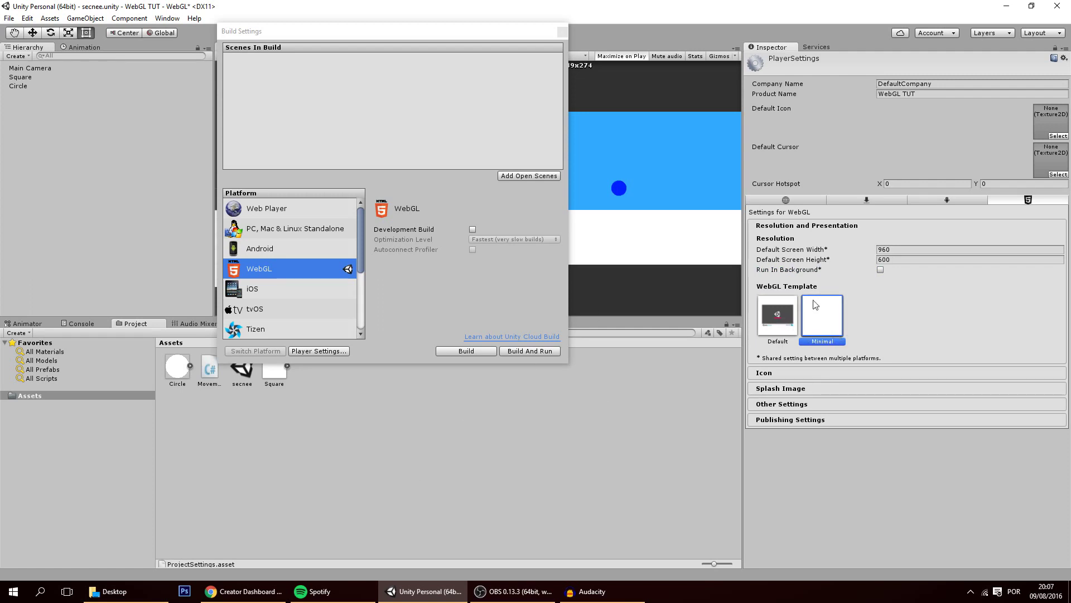
{"action": "left_click", "coordinate": [785, 320]}
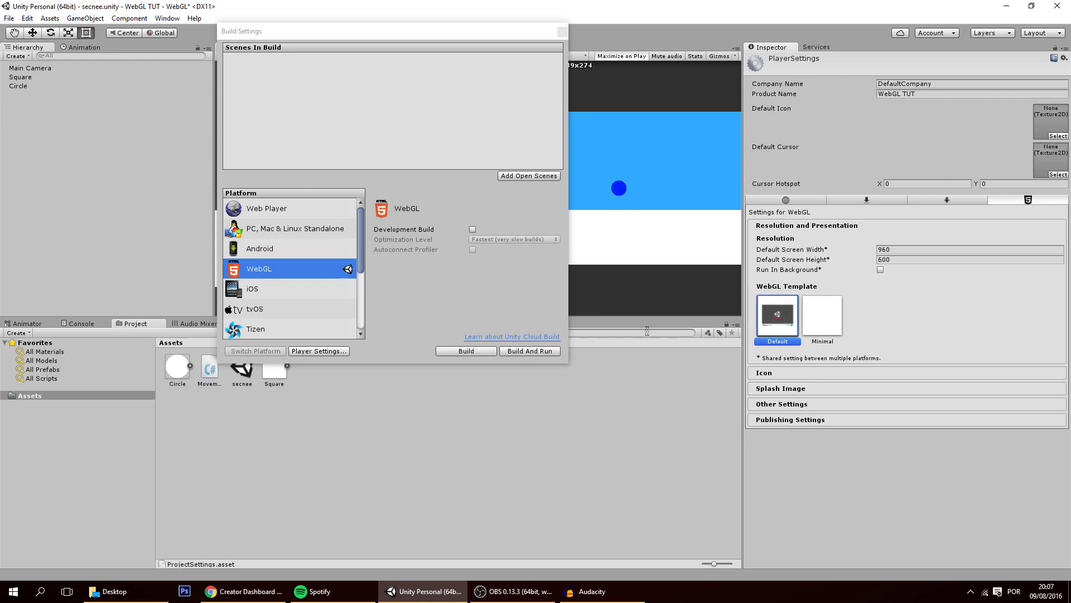
Step: Build the WebGL game into a new Desktop folder named Webglltchio
{"action": "left_click", "coordinate": [466, 351]}
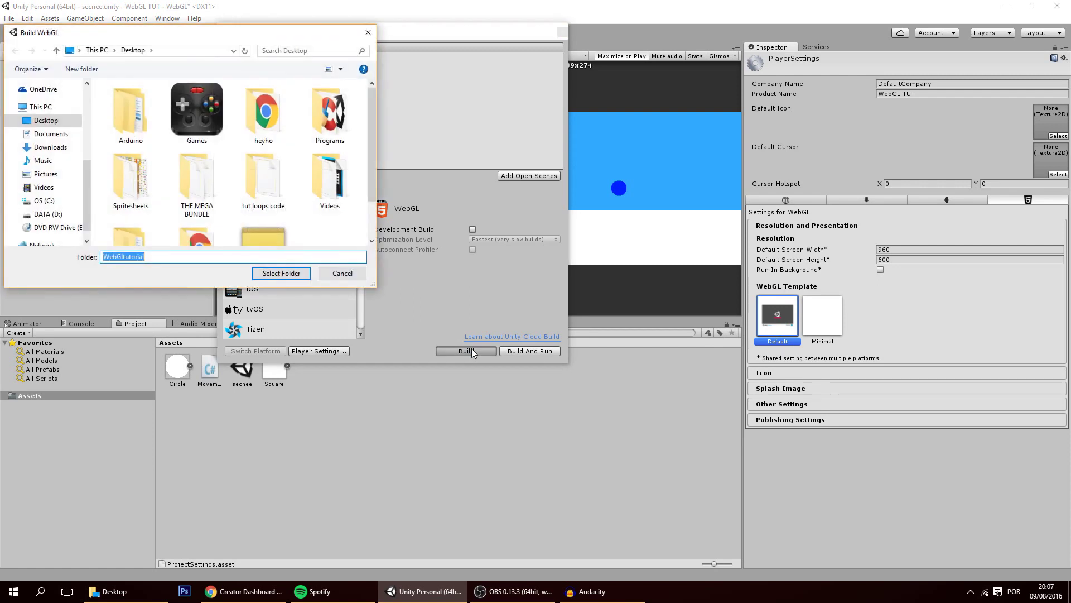
{"action": "scroll", "coordinate": [208, 185], "scroll_direction": "down", "scroll_amount": 1}
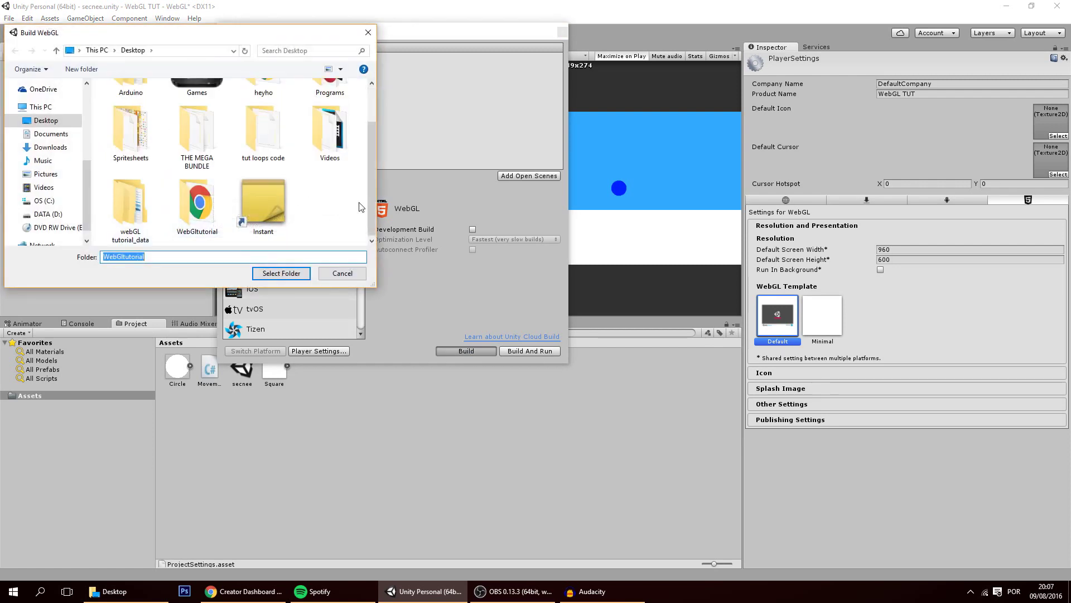
{"action": "right_click", "coordinate": [318, 214]}
{"action": "mouse_move", "coordinate": [357, 366]}
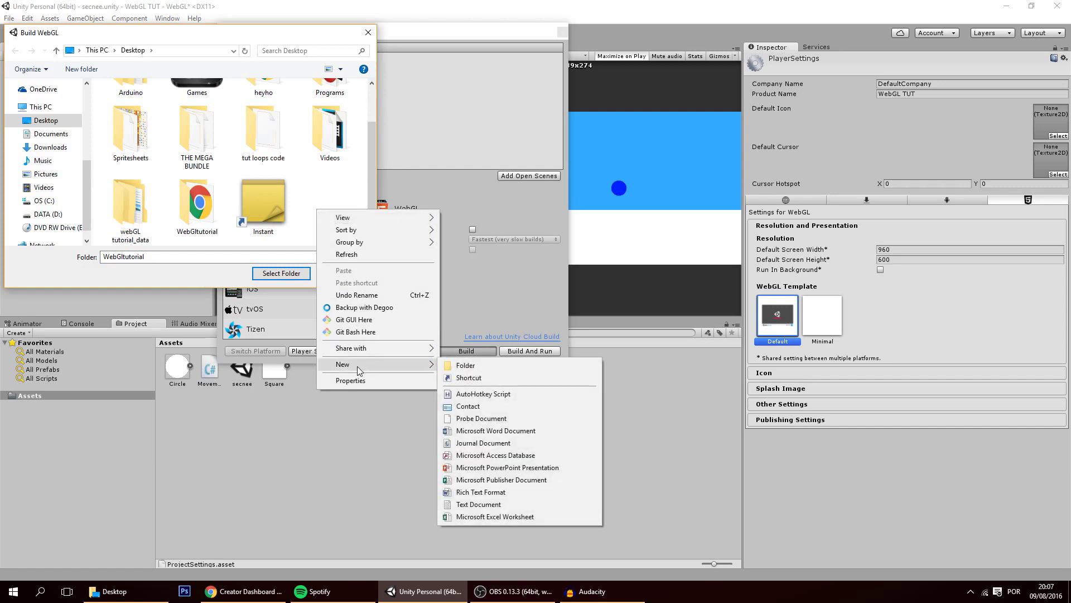
{"action": "left_click", "coordinate": [457, 366]}
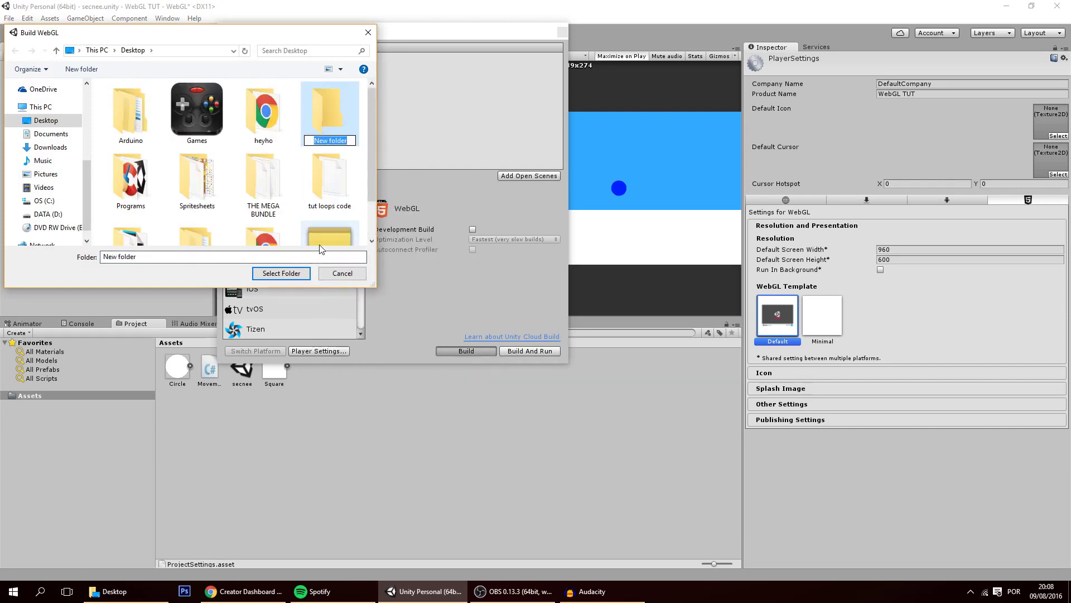
{"action": "type", "text": "Web"}
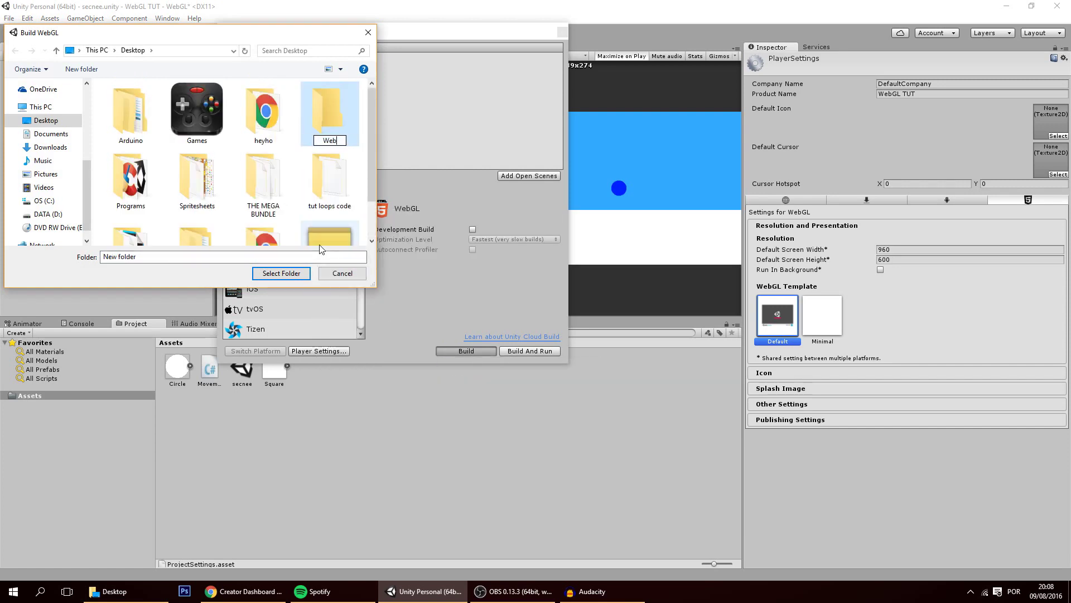
{"action": "type", "text": "glltchio"}
{"action": "key", "text": "Return"}
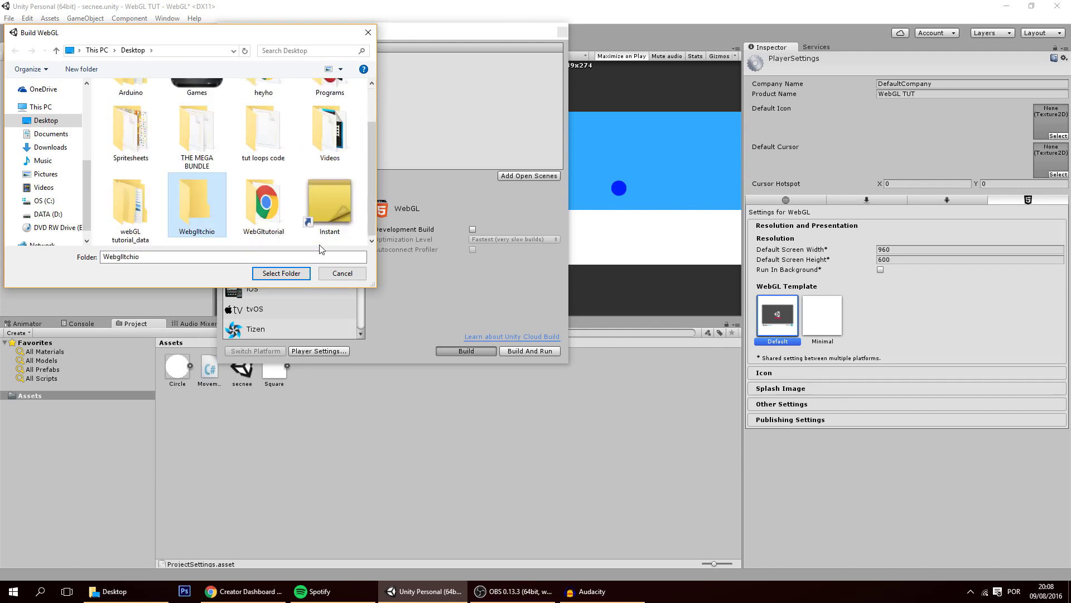
{"action": "left_click", "coordinate": [281, 273]}
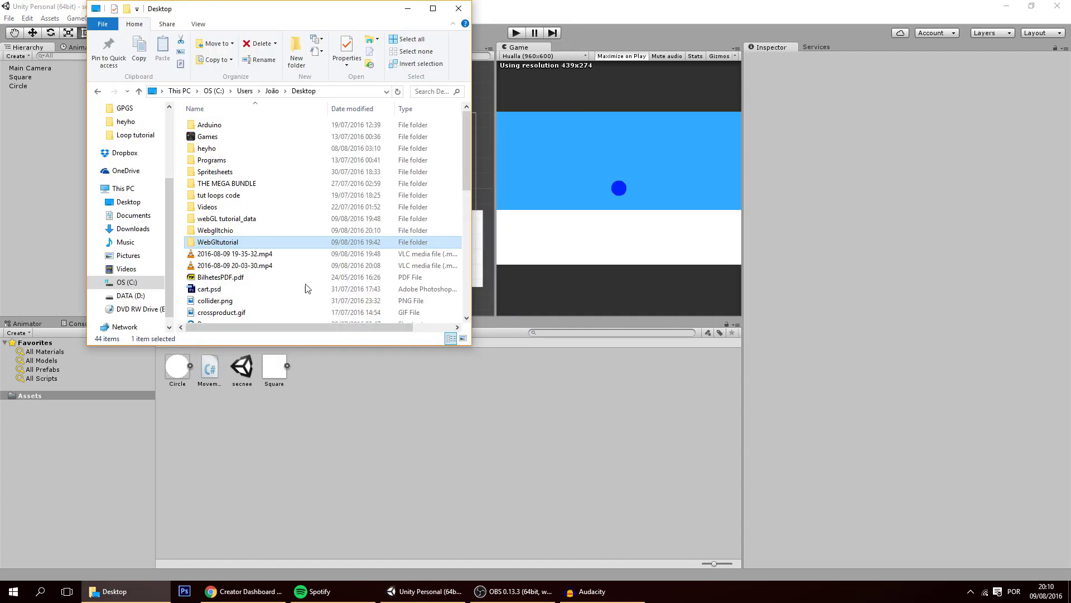
Step: Open the Webglltchio folder and select Release, TemplateData and index.html together
{"action": "left_click", "coordinate": [215, 231]}
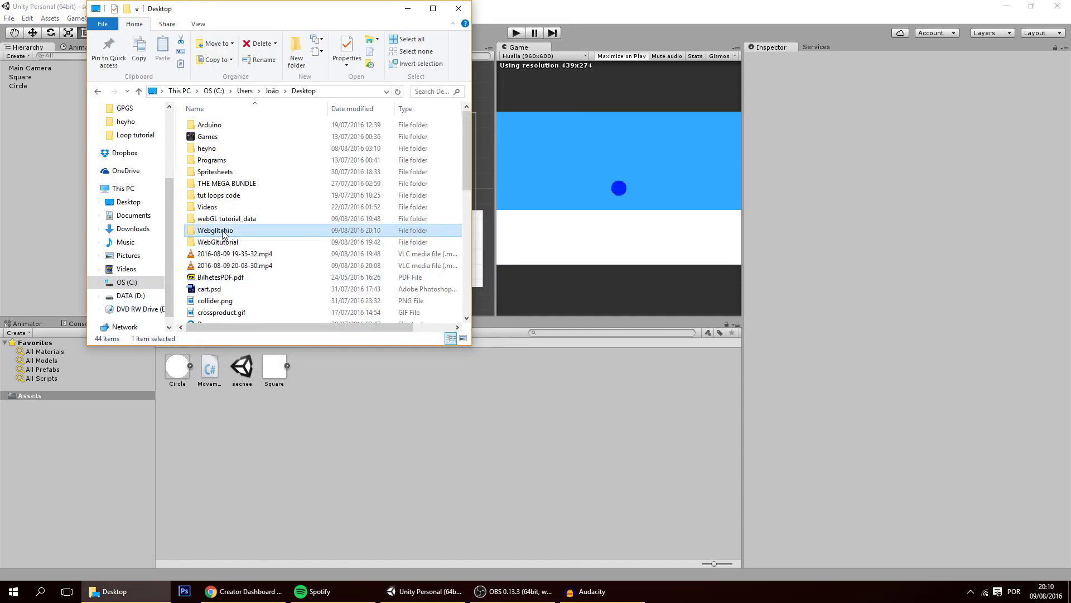
{"action": "double_click", "coordinate": [222, 231]}
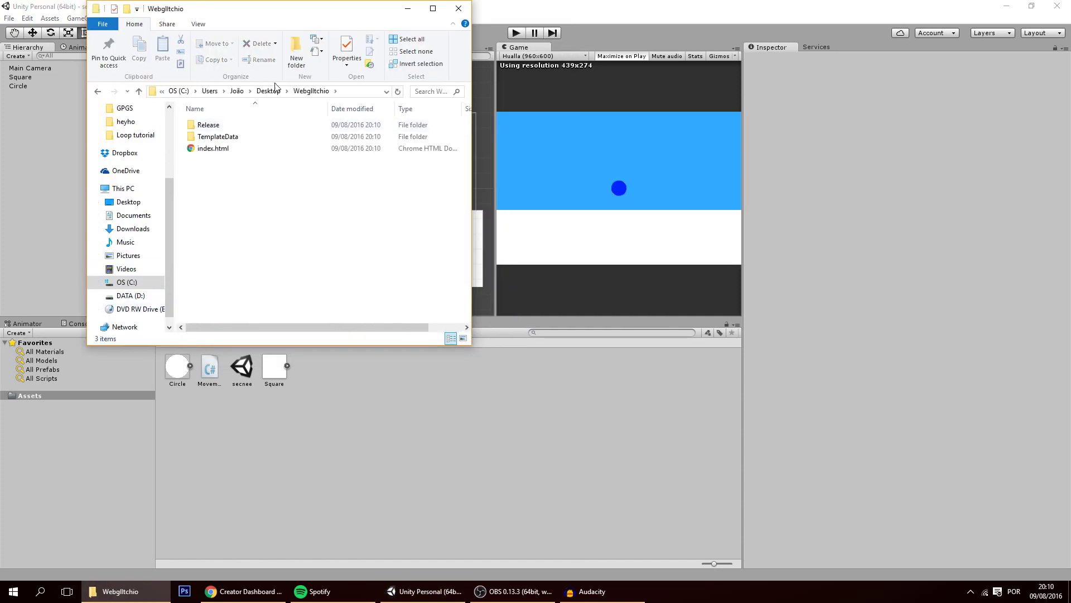
{"action": "left_click_drag", "start_coordinate": [288, 210], "coordinate": [190, 115]}
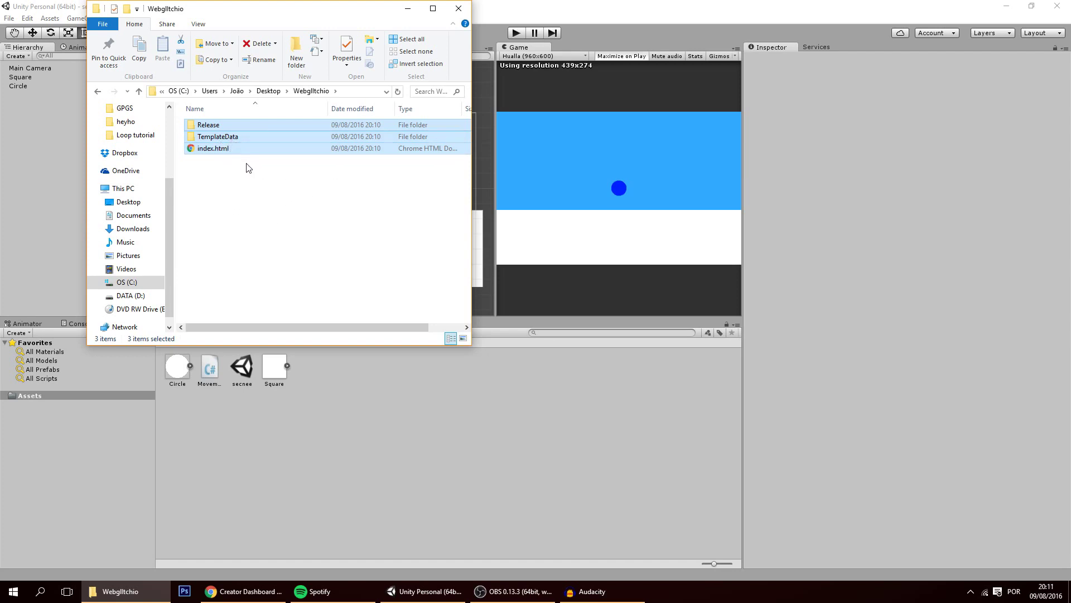
Step: Compress the three build items into Webglltchio.zip with 7-Zip, then return to the itch.io dashboard
{"action": "right_click", "coordinate": [236, 135]}
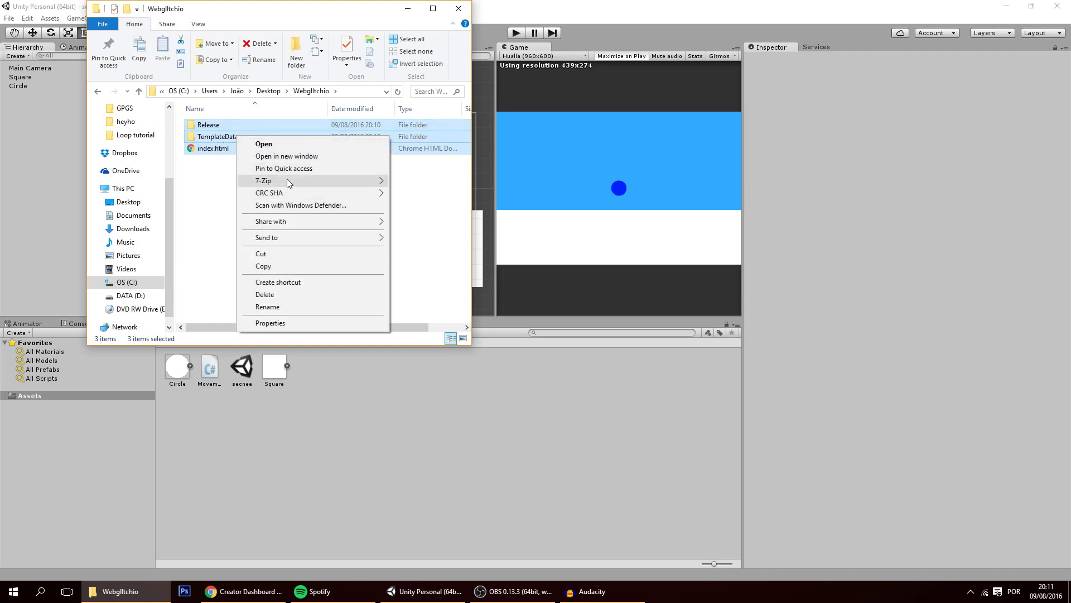
{"action": "mouse_move", "coordinate": [289, 183]}
{"action": "key", "text": "super"}
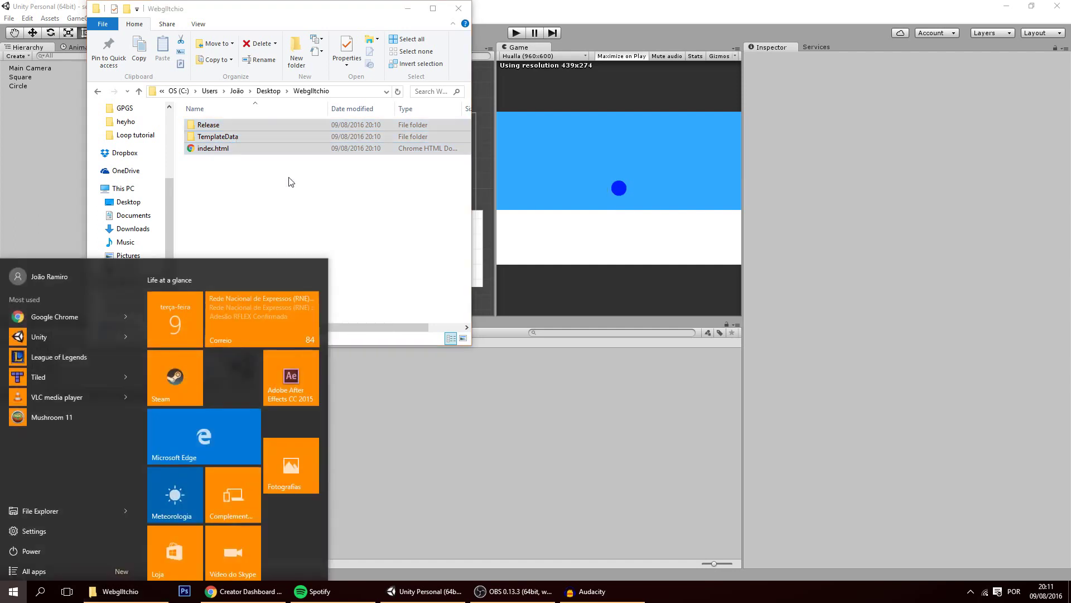
{"action": "type", "text": "7"}
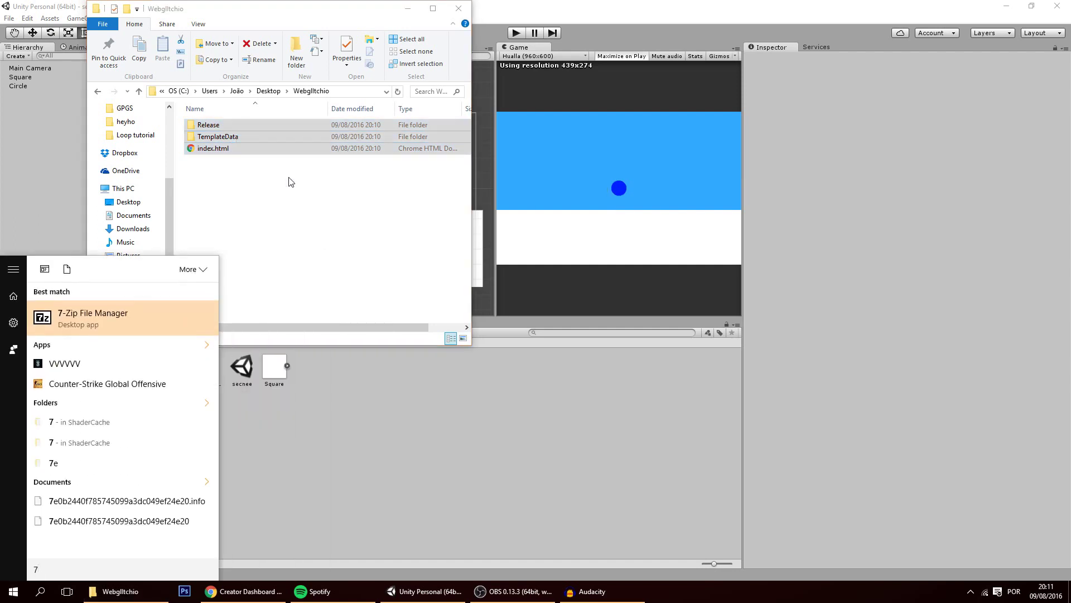
{"action": "key", "text": "Escape"}
{"action": "right_click", "coordinate": [245, 149]}
{"action": "mouse_move", "coordinate": [271, 156]}
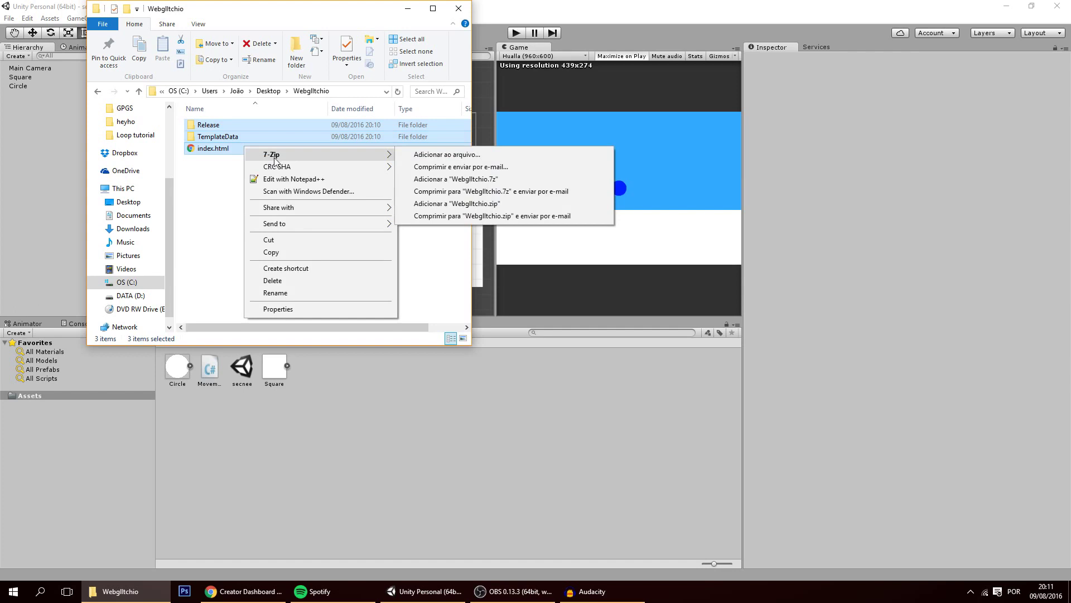
{"action": "left_click", "coordinate": [461, 206]}
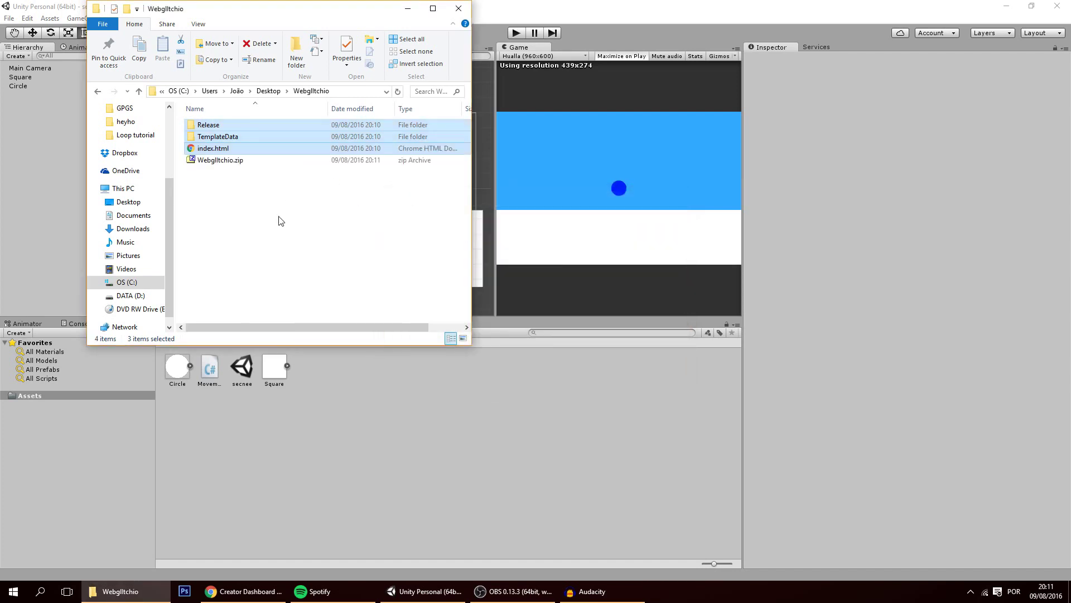
{"action": "left_click", "coordinate": [230, 162]}
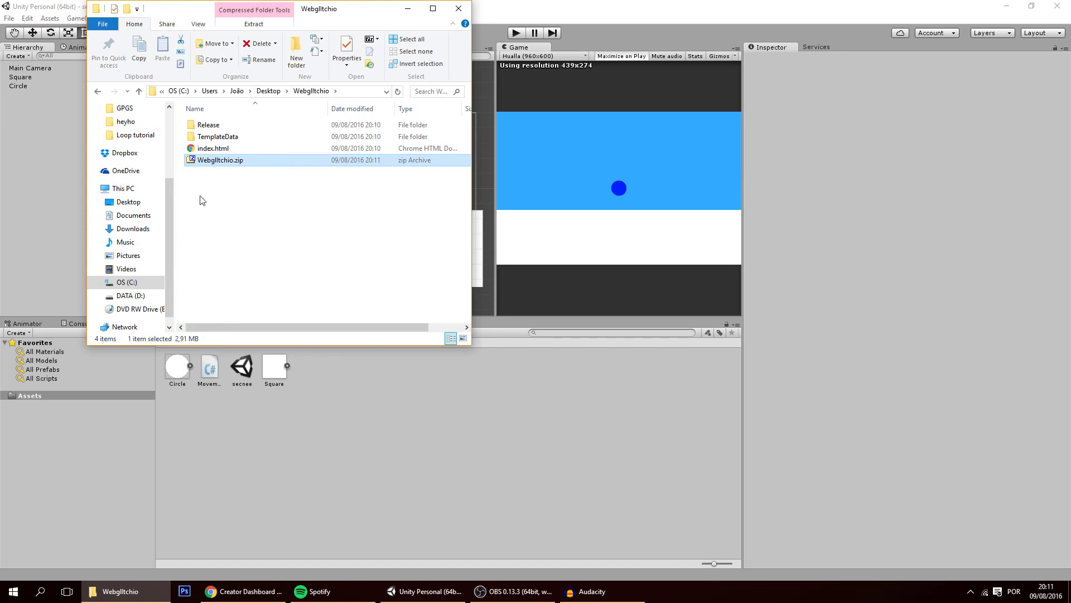
{"action": "left_click", "coordinate": [255, 597]}
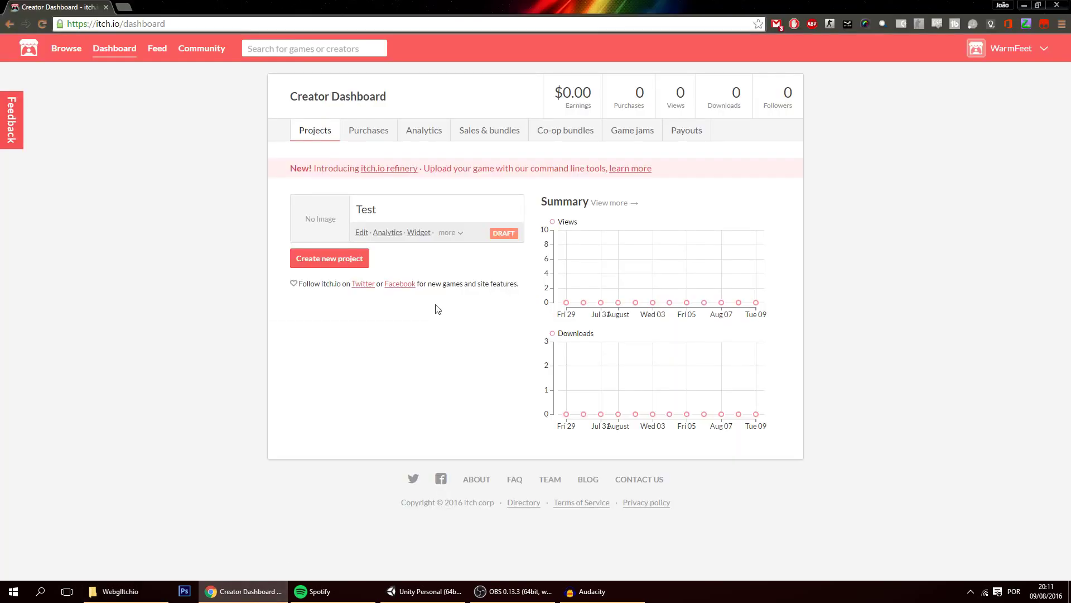
Step: Create a new itch.io project titled webglUpload with the URL slug webglupload
{"action": "left_click", "coordinate": [338, 262]}
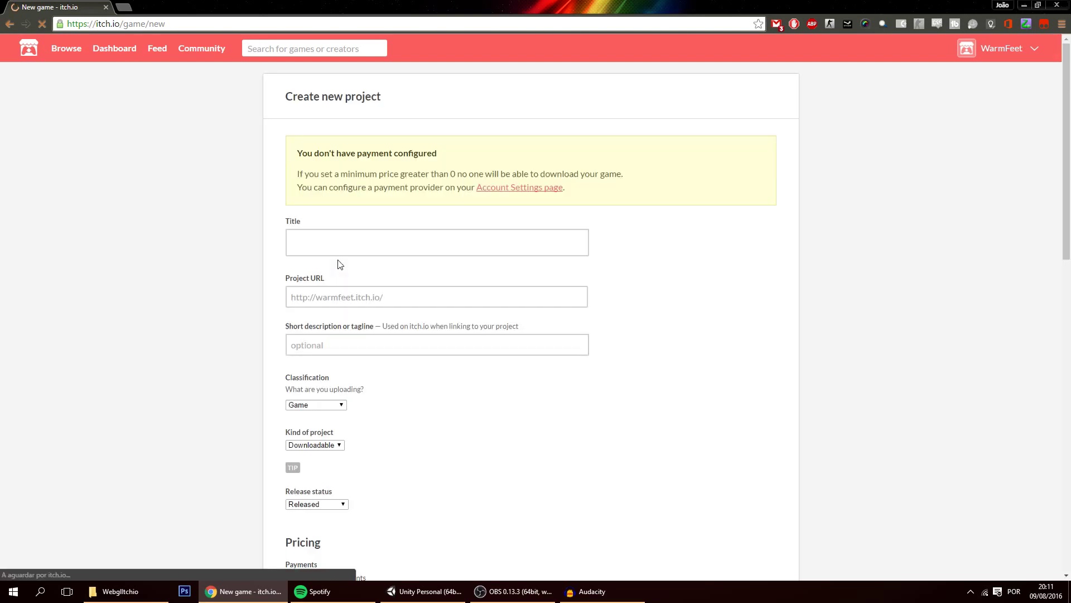
{"action": "left_click", "coordinate": [342, 248]}
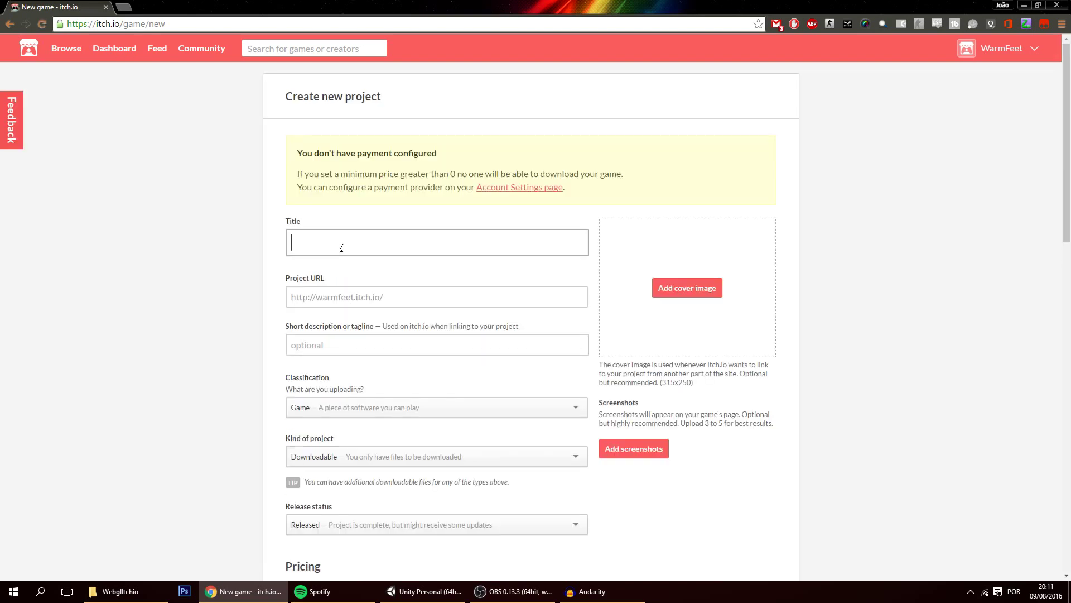
{"action": "type", "text": "webglUpload"}
{"action": "left_click", "coordinate": [413, 296]}
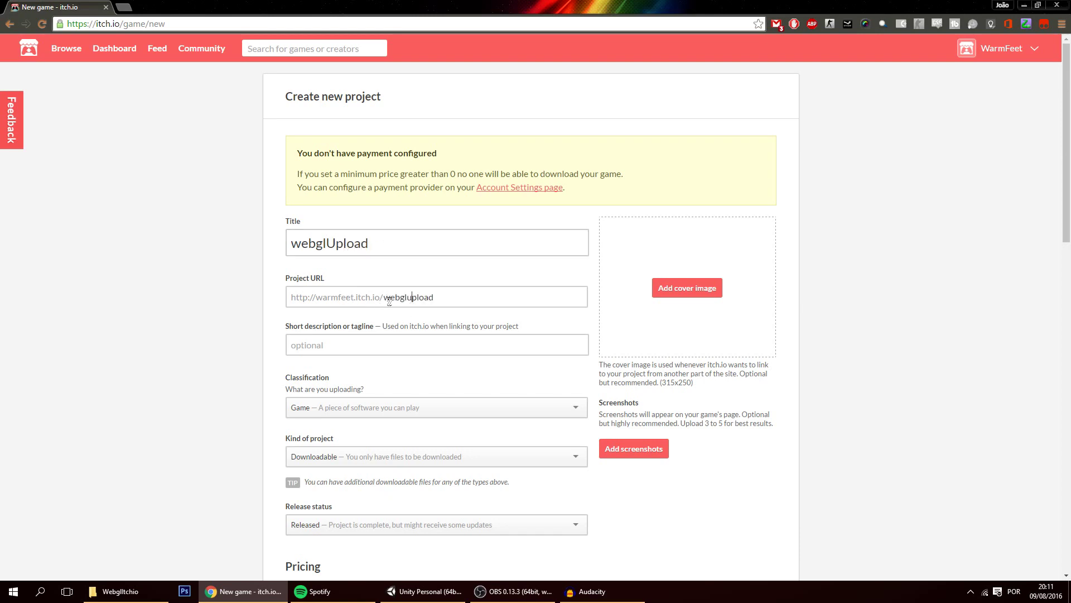
{"action": "left_click_drag", "start_coordinate": [433, 296], "coordinate": [335, 296]}
{"action": "left_click", "coordinate": [340, 345]}
{"action": "scroll", "coordinate": [393, 335], "scroll_direction": "down", "scroll_amount": 1}
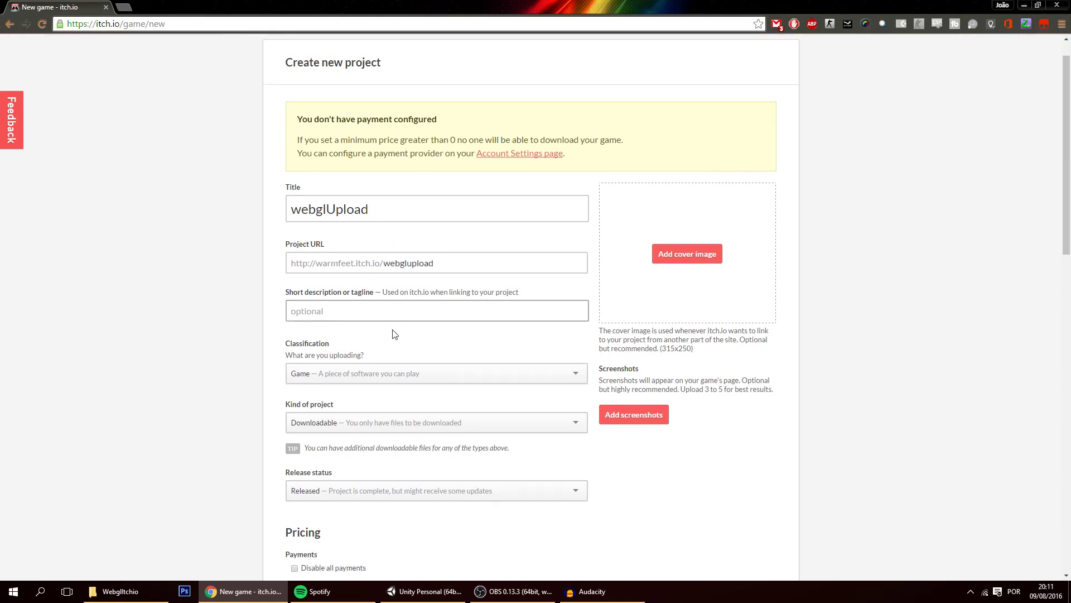
{"action": "scroll", "coordinate": [351, 351], "scroll_direction": "down", "scroll_amount": 2}
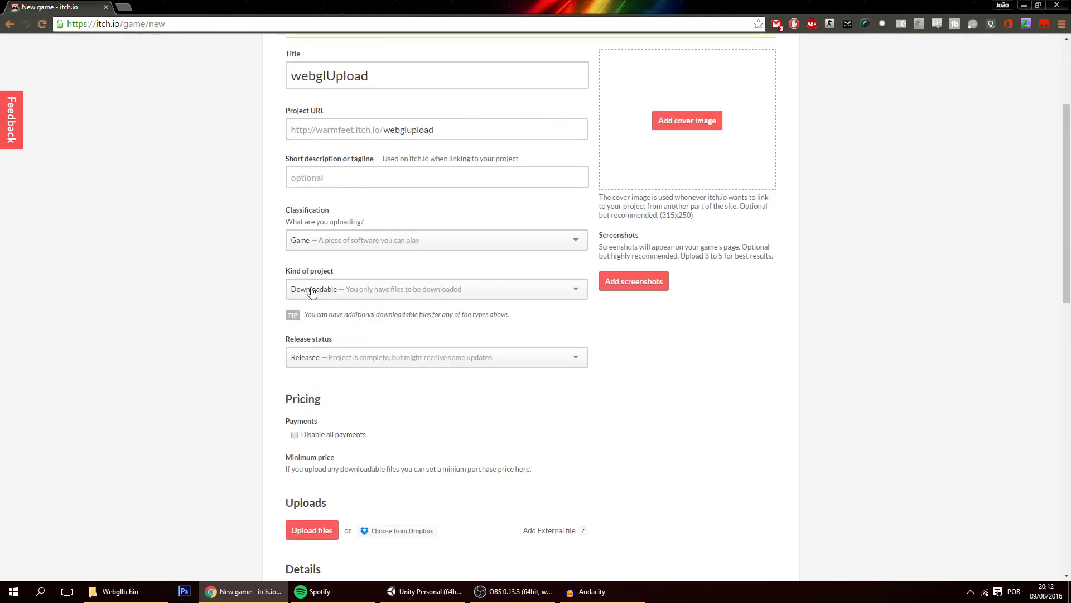
Step: Set Kind of project to HTML, keep release status Released, and scroll down to Uploads
{"action": "left_click", "coordinate": [314, 290]}
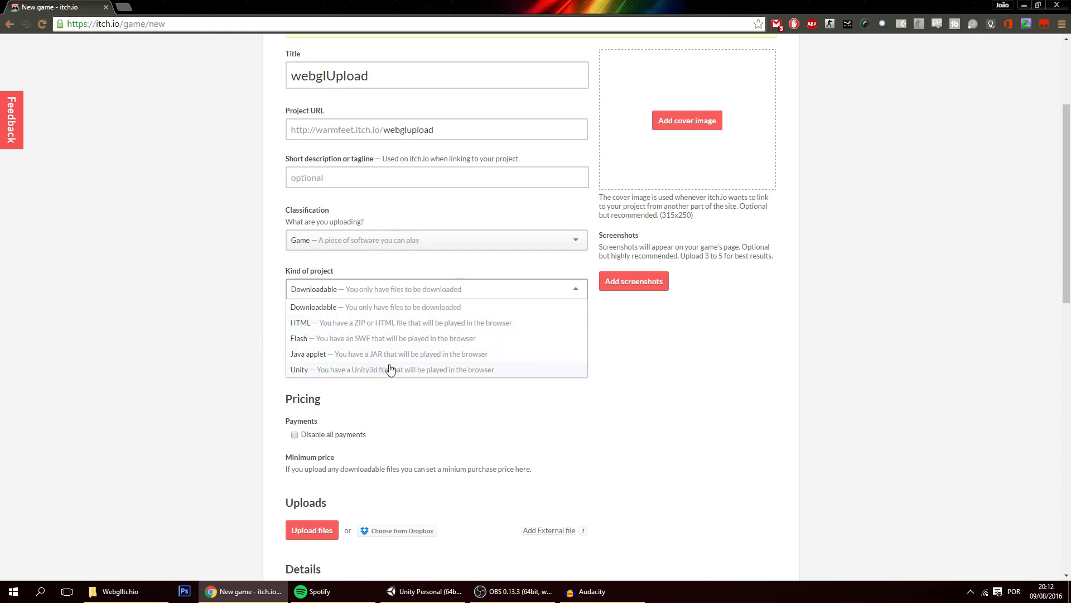
{"action": "left_click", "coordinate": [376, 323]}
{"action": "scroll", "coordinate": [349, 371], "scroll_direction": "down", "scroll_amount": 1}
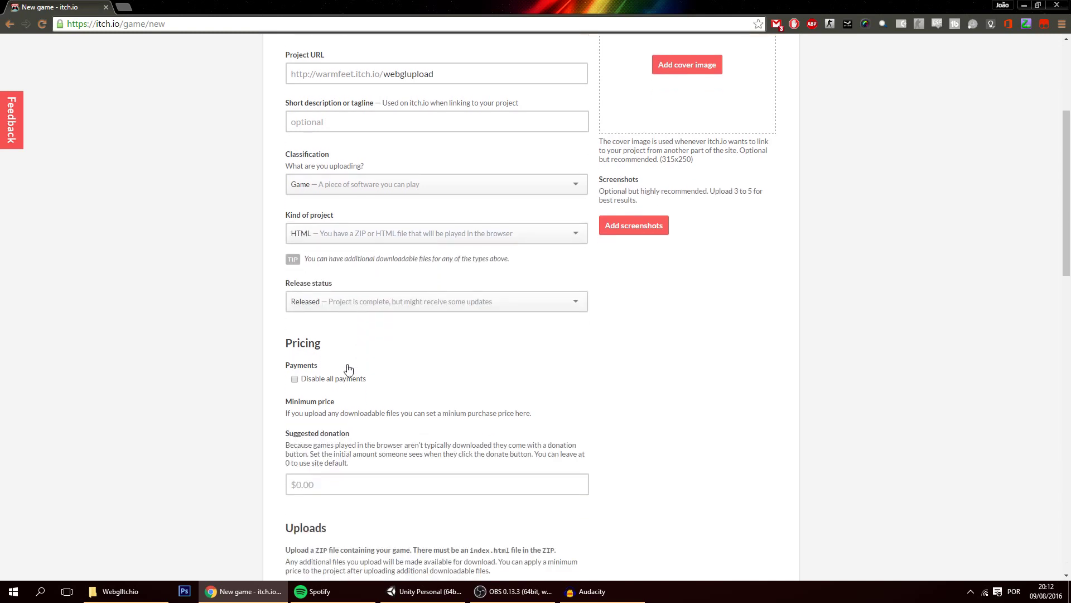
{"action": "left_click", "coordinate": [332, 302]}
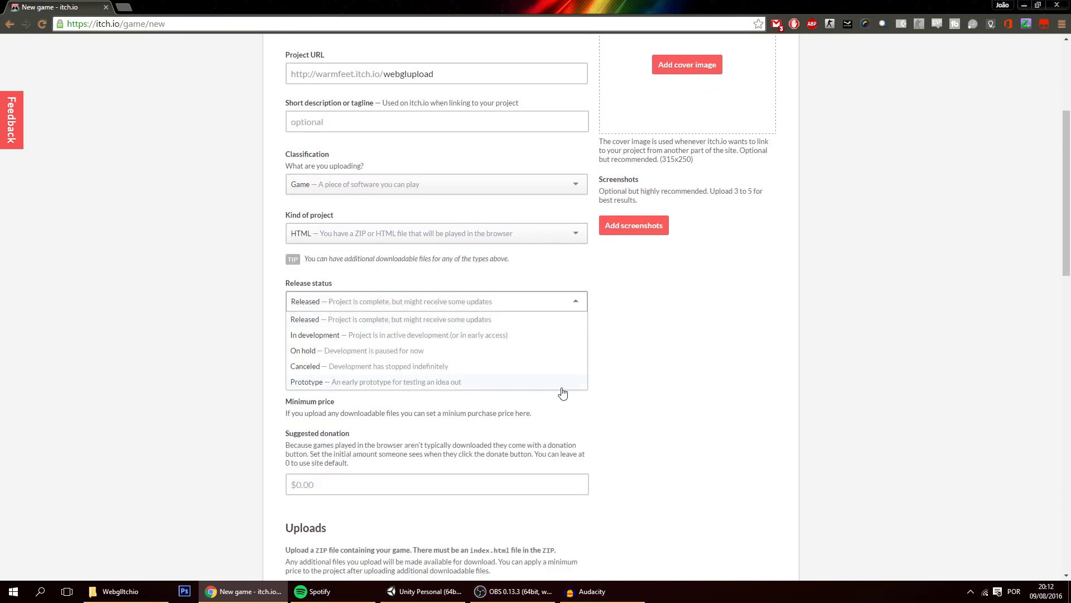
{"action": "key", "text": "Escape"}
{"action": "scroll", "coordinate": [305, 378], "scroll_direction": "down", "scroll_amount": 4}
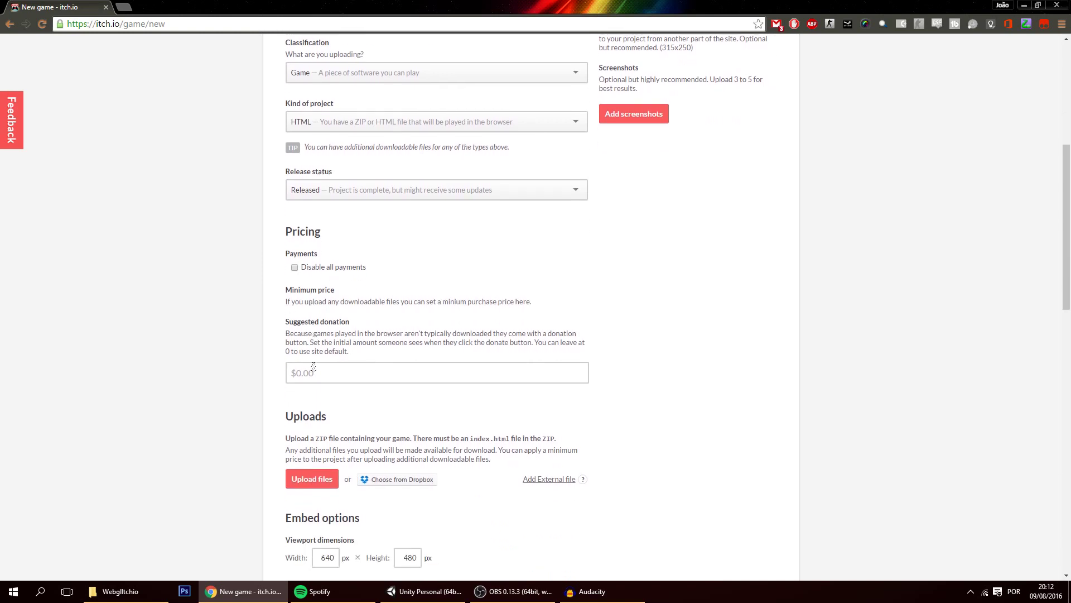
{"action": "scroll", "coordinate": [298, 251], "scroll_direction": "down", "scroll_amount": 2}
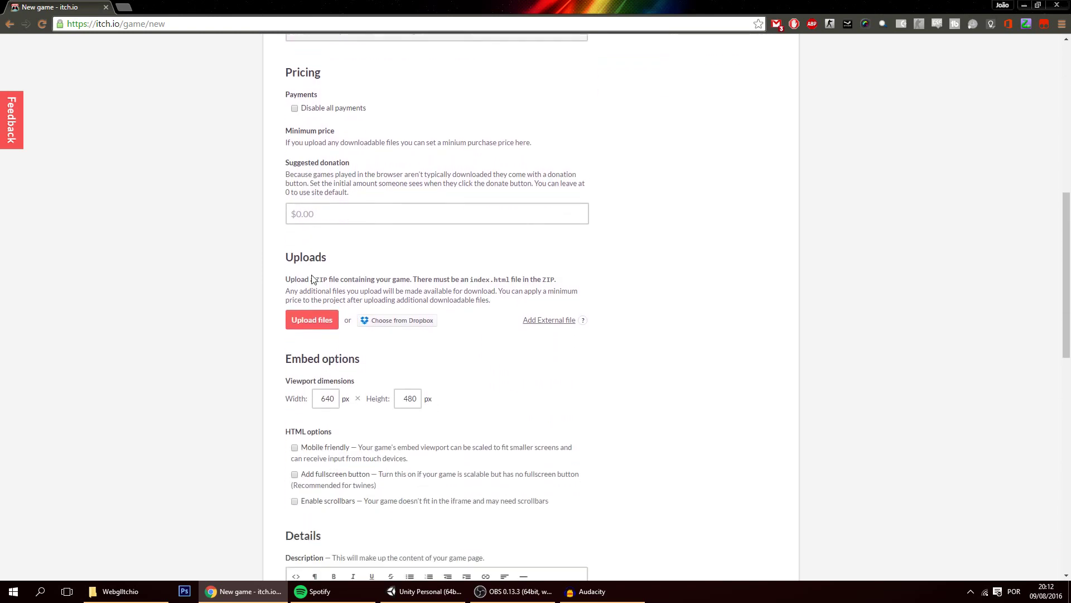
Step: Upload Webglltchio.zip from the Desktop's Webglltchio folder as the project's game file
{"action": "left_click", "coordinate": [311, 262]}
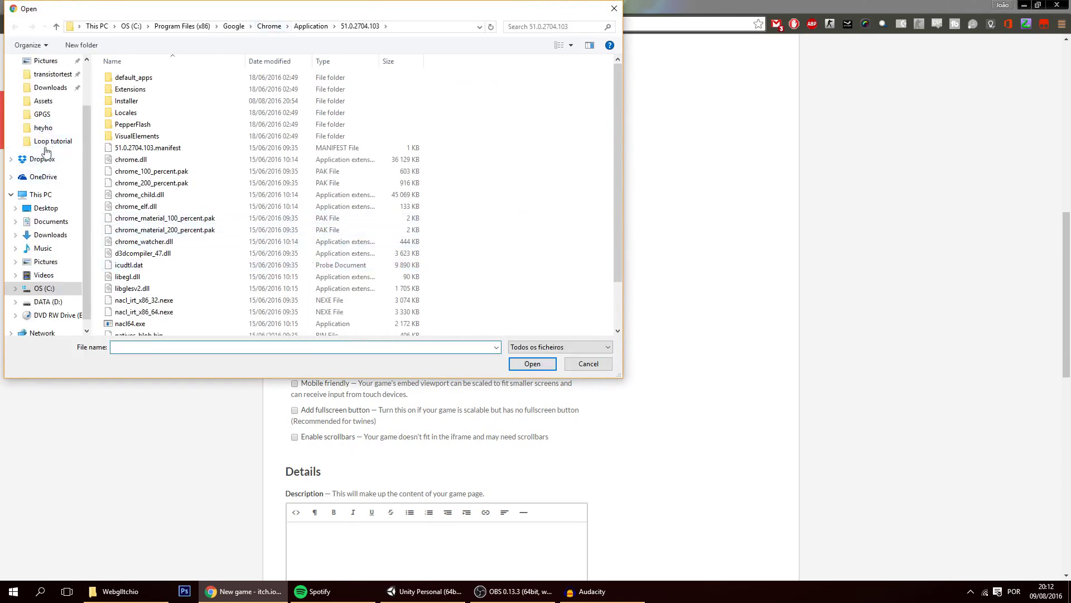
{"action": "scroll", "coordinate": [45, 143], "scroll_direction": "up", "scroll_amount": 2}
{"action": "left_click", "coordinate": [45, 78]}
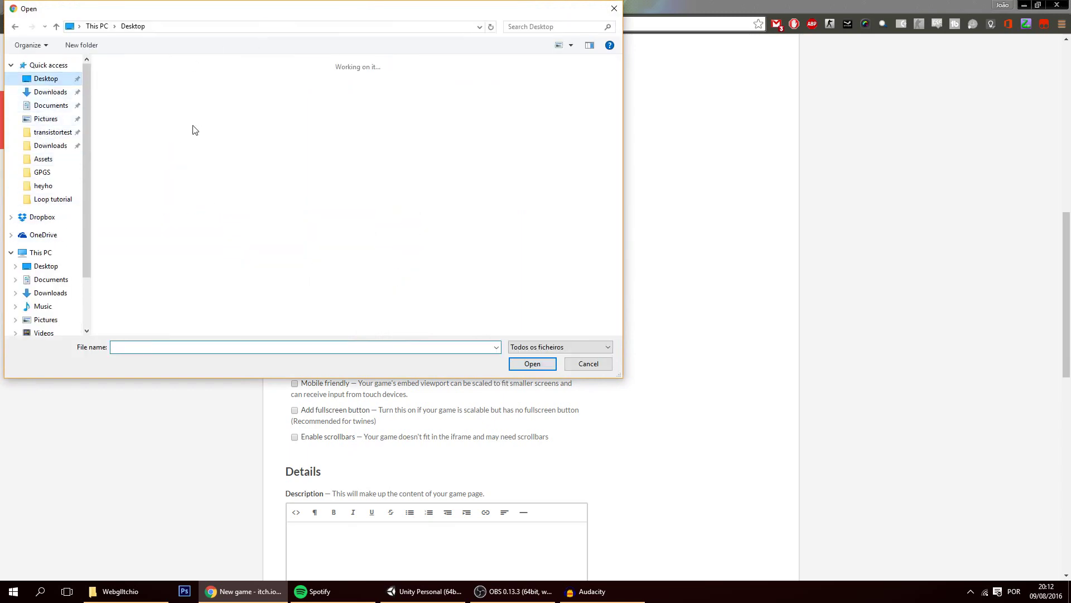
{"action": "left_click", "coordinate": [195, 144]}
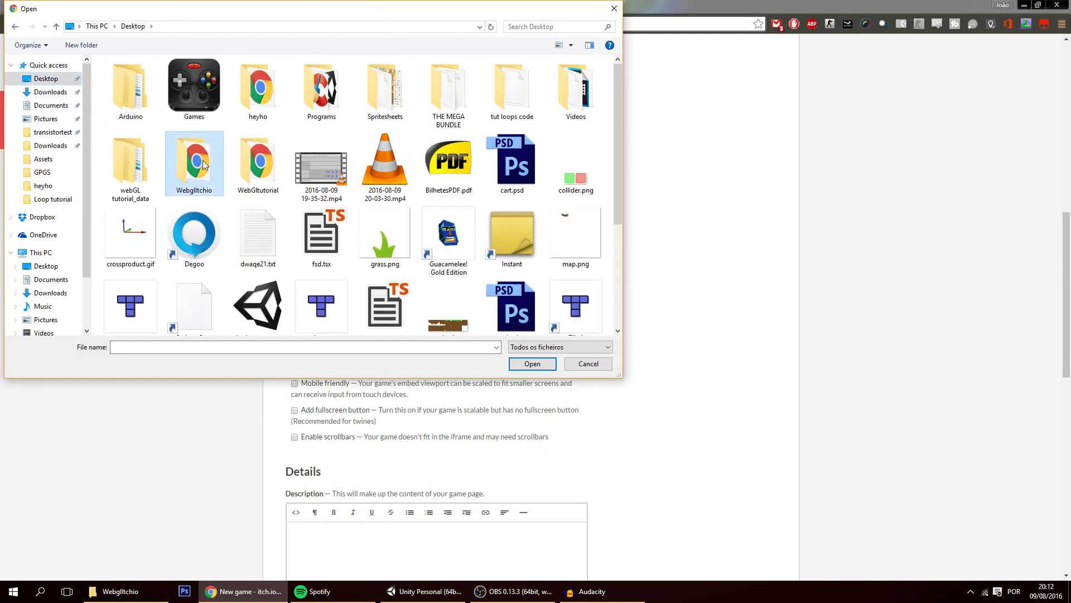
{"action": "double_click", "coordinate": [203, 164]}
{"action": "double_click", "coordinate": [143, 116]}
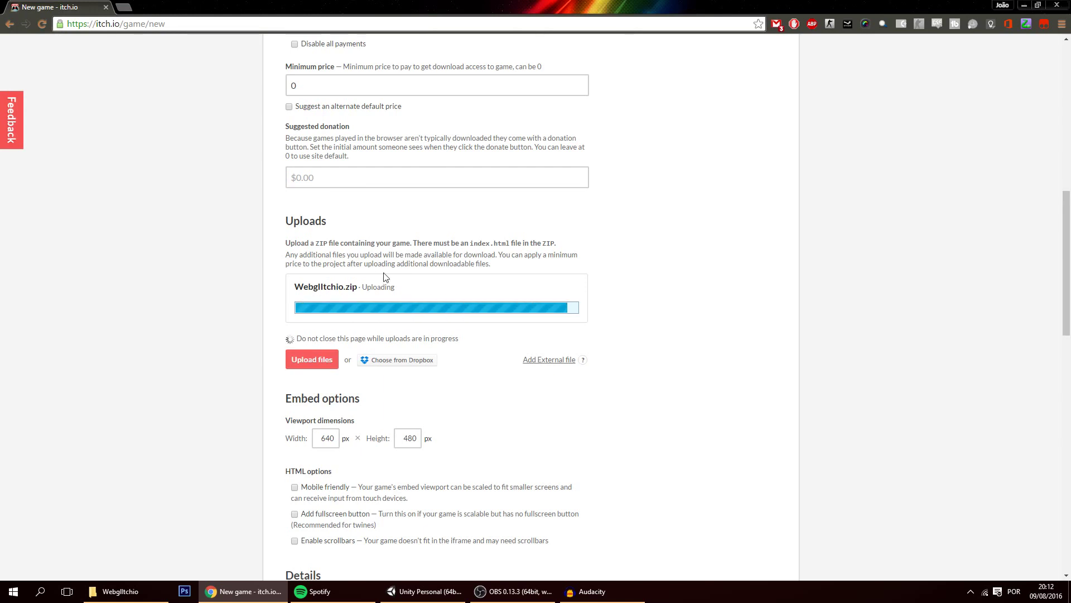
{"action": "scroll", "coordinate": [342, 403], "scroll_direction": "down", "scroll_amount": 1}
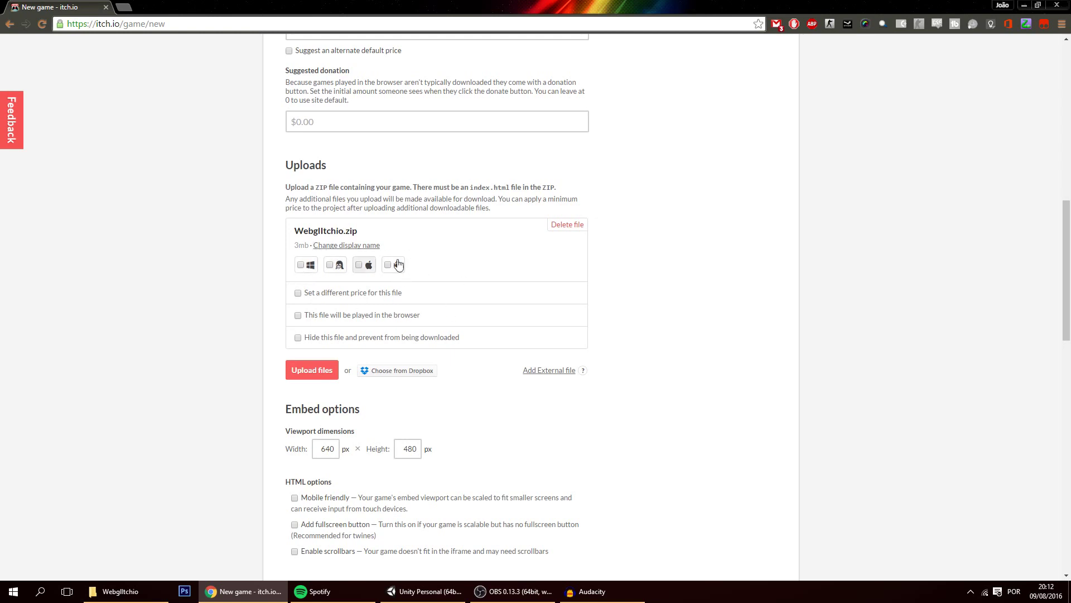
{"action": "left_click", "coordinate": [318, 380]}
{"action": "left_click", "coordinate": [581, 363]}
Step: Replace the 640 embed width with 960 px, matching Unity's default screen width
{"action": "scroll", "coordinate": [380, 333], "scroll_direction": "down", "scroll_amount": 2}
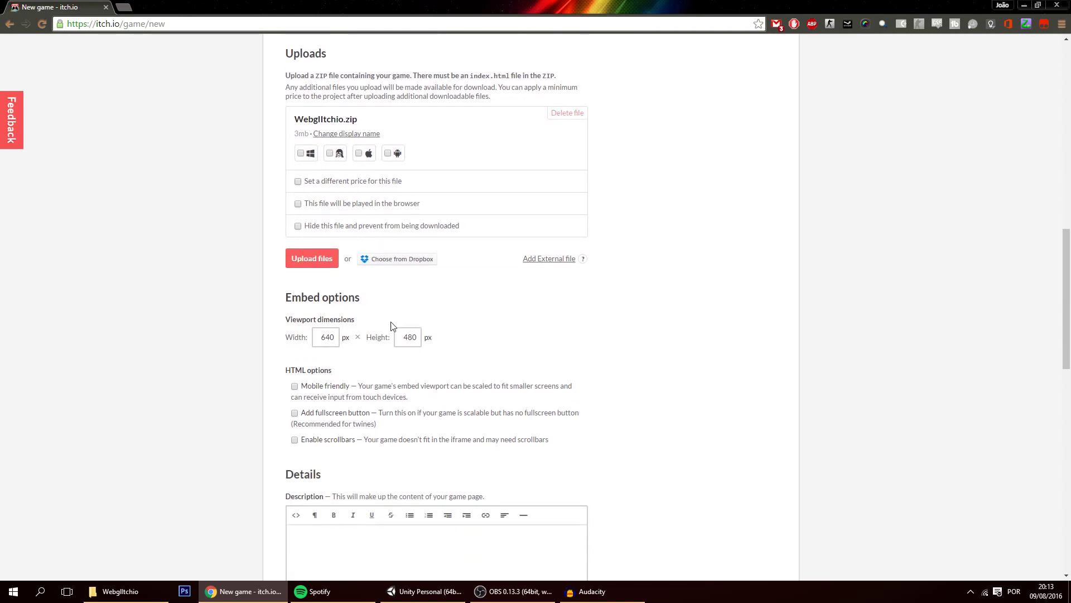
{"action": "left_click_drag", "start_coordinate": [337, 342], "coordinate": [321, 336]}
{"action": "left_click", "coordinate": [358, 337]}
{"action": "left_click_drag", "start_coordinate": [322, 339], "coordinate": [359, 337]}
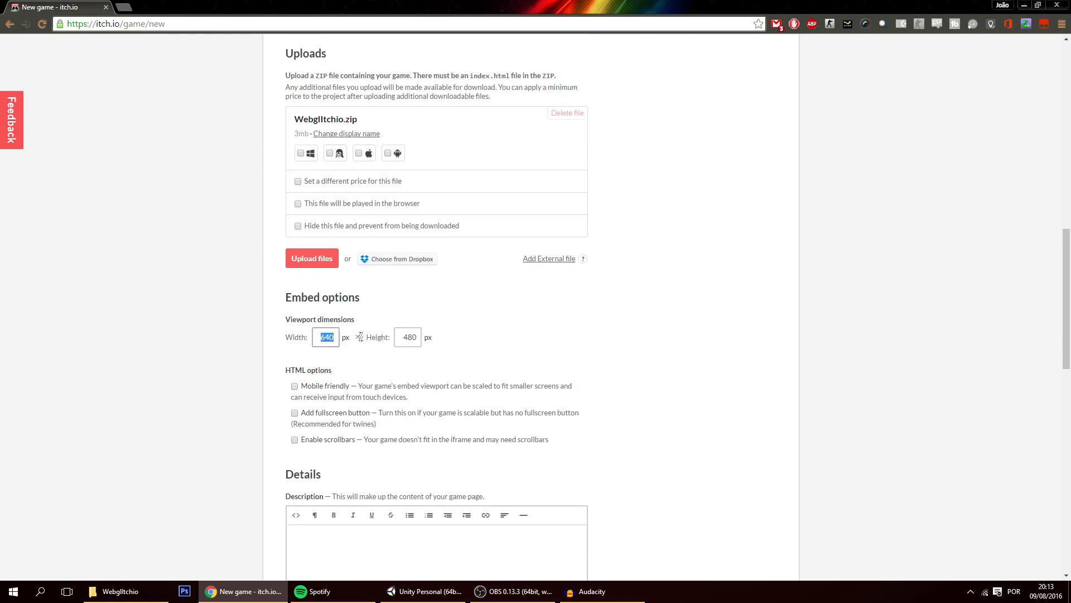
{"action": "left_click", "coordinate": [429, 592]}
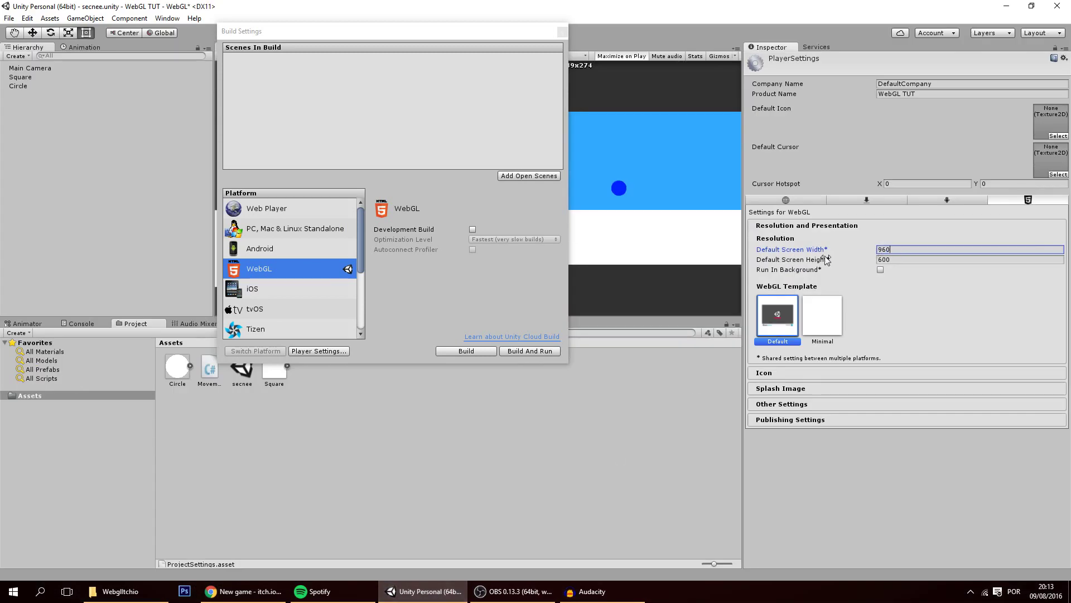
{"action": "left_click", "coordinate": [844, 253]}
{"action": "left_click", "coordinate": [244, 591]}
{"action": "double_click", "coordinate": [327, 337]}
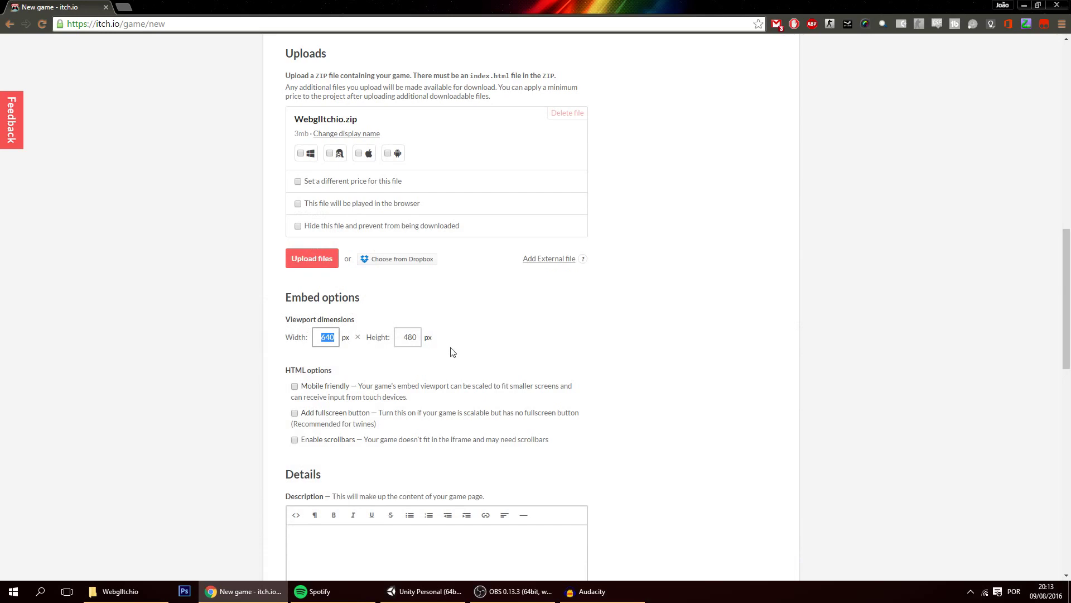
{"action": "type", "text": "960"}
Step: Replace the 480 embed height with 700 px after checking Unity's screen height
{"action": "key", "text": "alt+Tab"}
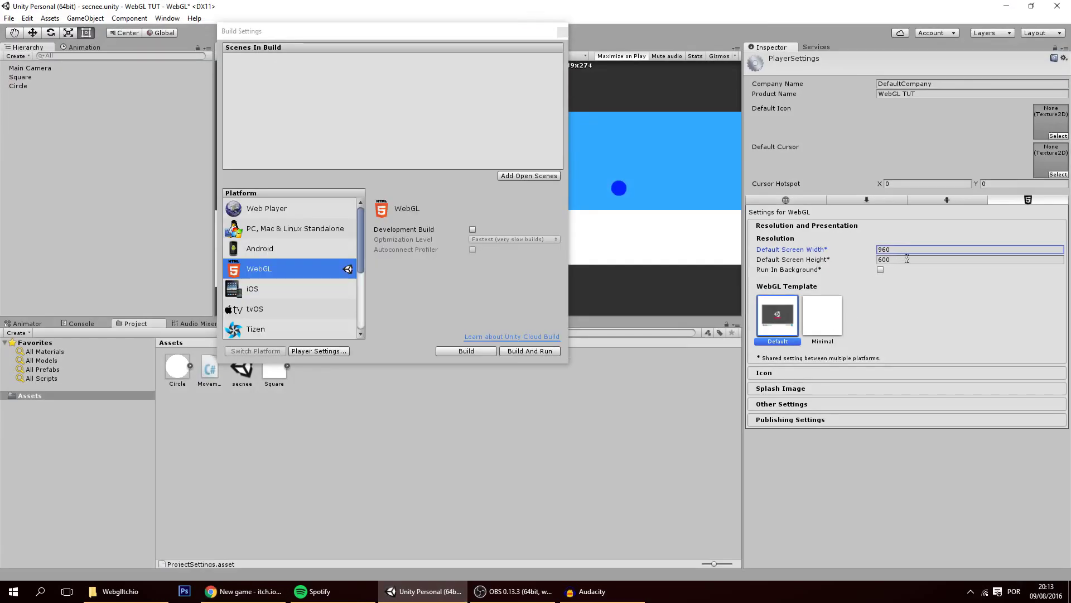
{"action": "left_click", "coordinate": [907, 258]}
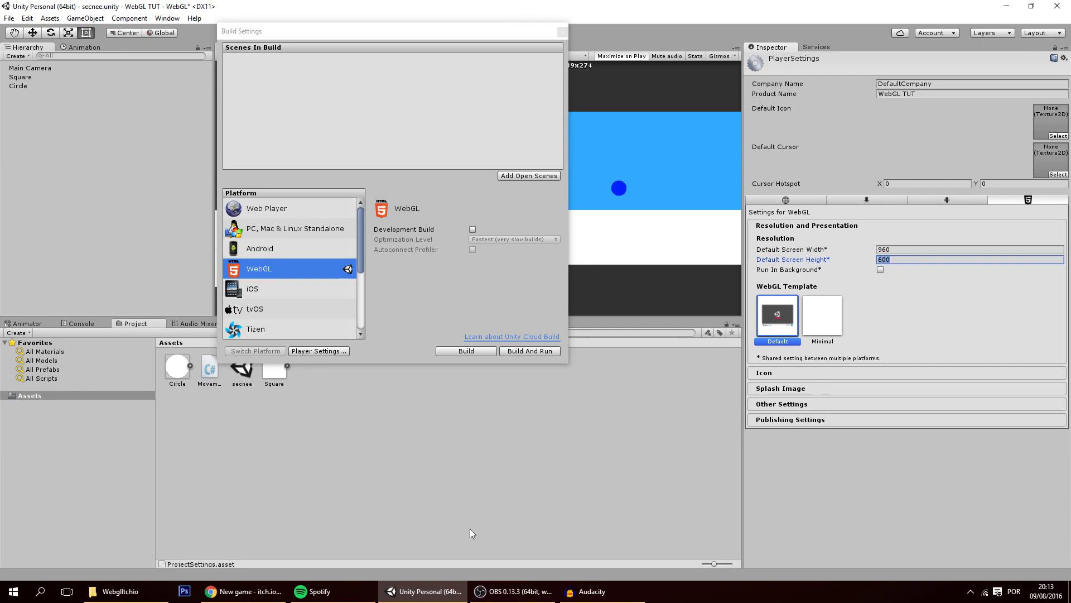
{"action": "key", "text": "alt+Tab"}
{"action": "double_click", "coordinate": [415, 339]}
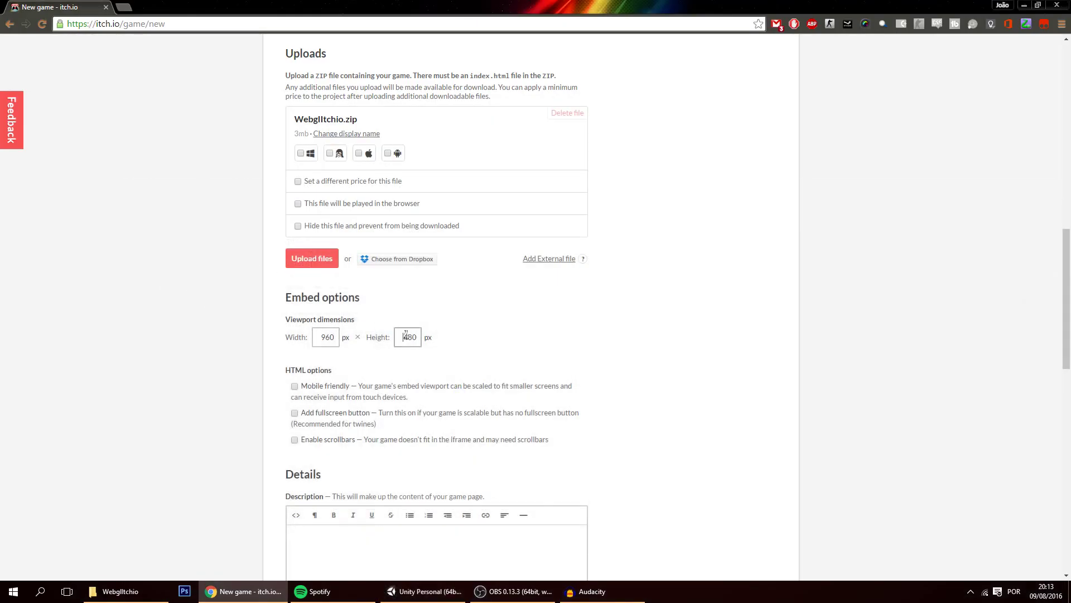
{"action": "type", "text": "700"}
{"action": "left_click", "coordinate": [427, 590]}
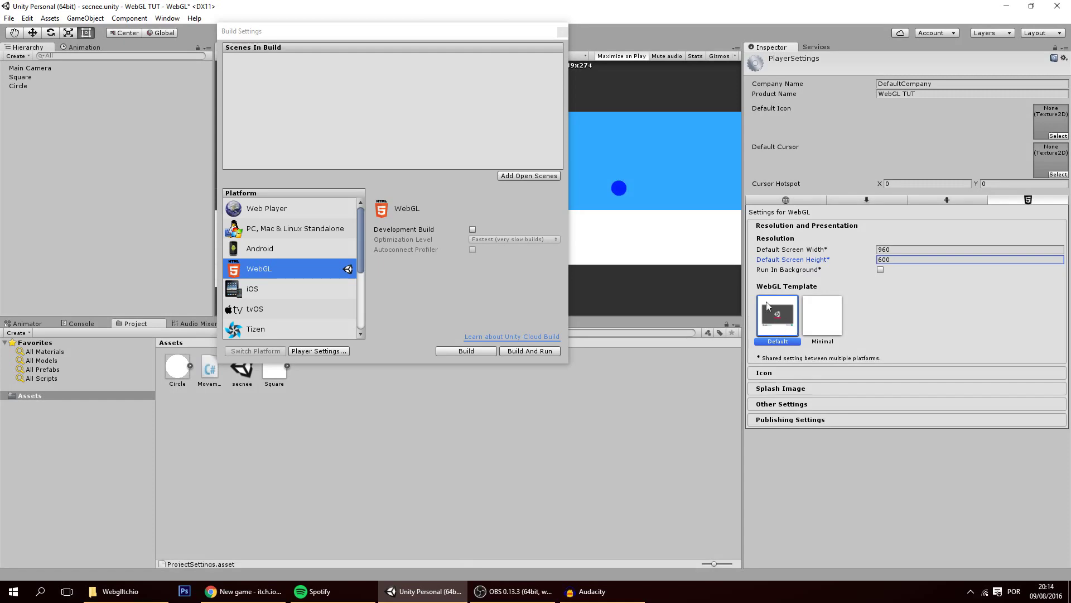
{"action": "key", "text": "alt+Tab"}
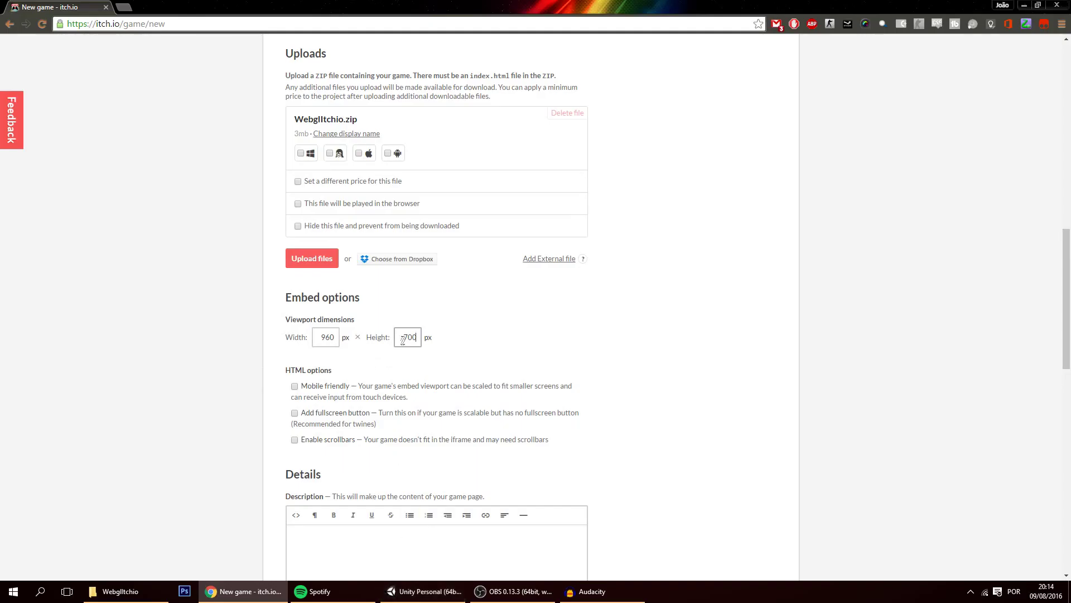
{"action": "double_click", "coordinate": [403, 339]}
{"action": "key", "text": "shift+Tab"}
Step: Save the new project and view its draft page
{"action": "scroll", "coordinate": [368, 409], "scroll_direction": "down", "scroll_amount": 1}
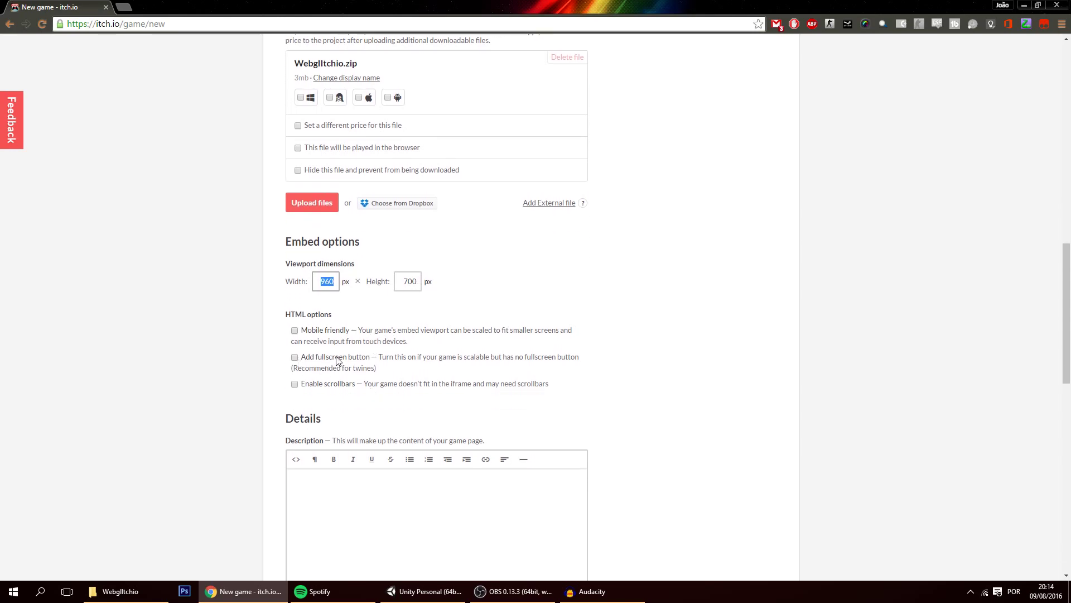
{"action": "left_click", "coordinate": [420, 592]}
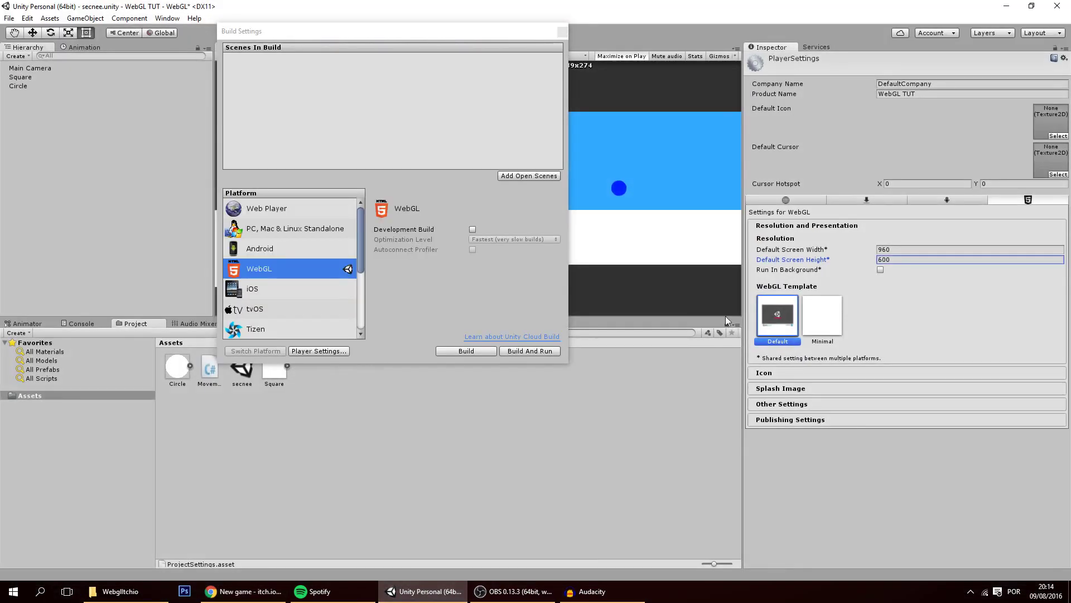
{"action": "key", "text": "alt+Tab"}
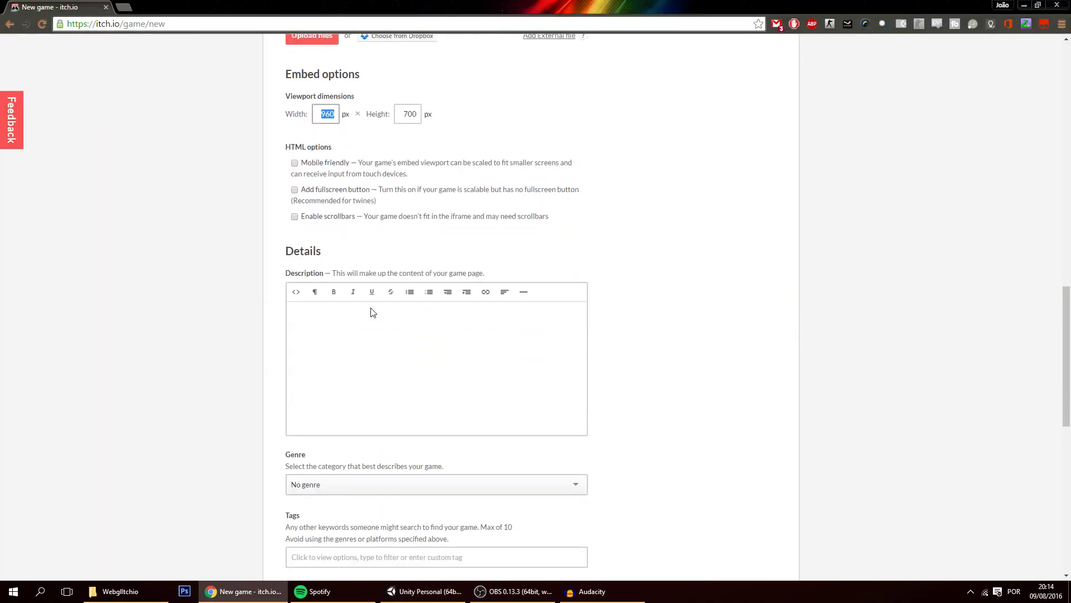
{"action": "scroll", "coordinate": [371, 311], "scroll_direction": "up", "scroll_amount": 1}
{"action": "left_click", "coordinate": [359, 366]}
{"action": "scroll", "coordinate": [390, 351], "scroll_direction": "down", "scroll_amount": 3}
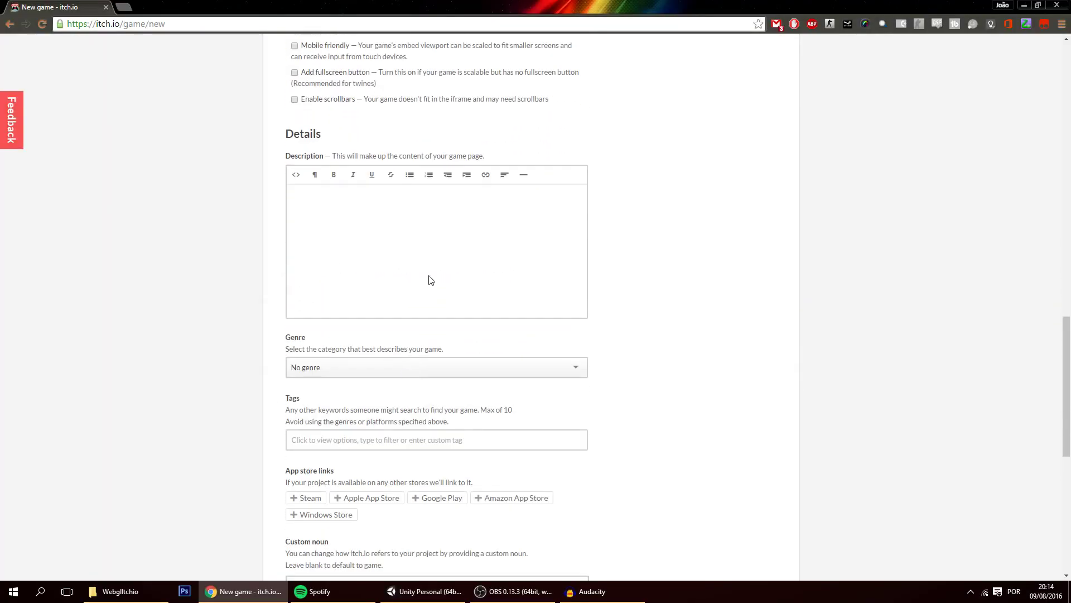
{"action": "scroll", "coordinate": [433, 280], "scroll_direction": "down", "scroll_amount": 4}
{"action": "scroll", "coordinate": [373, 242], "scroll_direction": "down", "scroll_amount": 4}
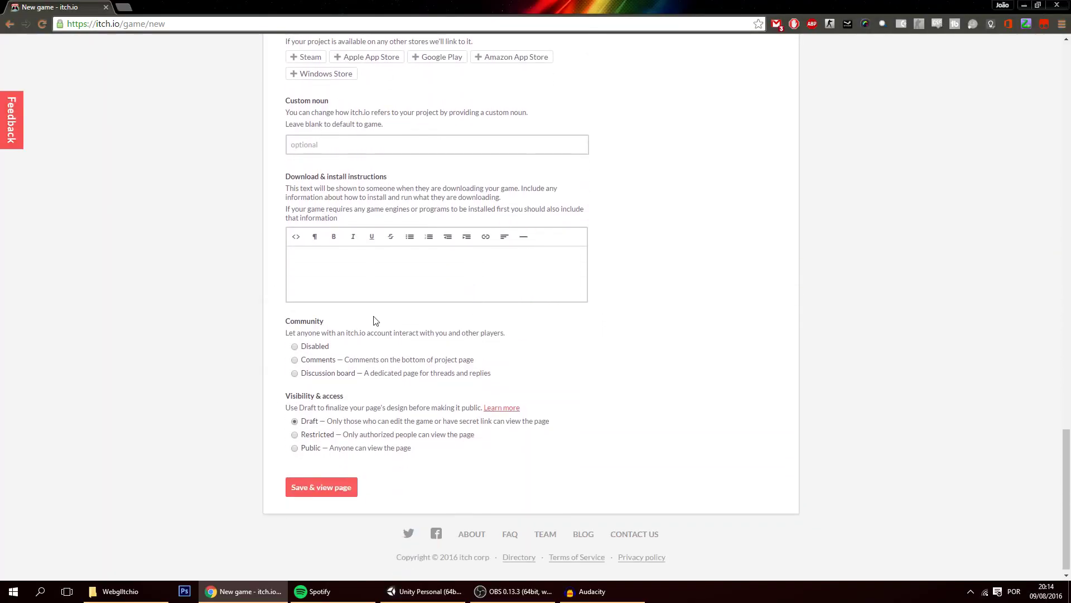
{"action": "left_click", "coordinate": [328, 489]}
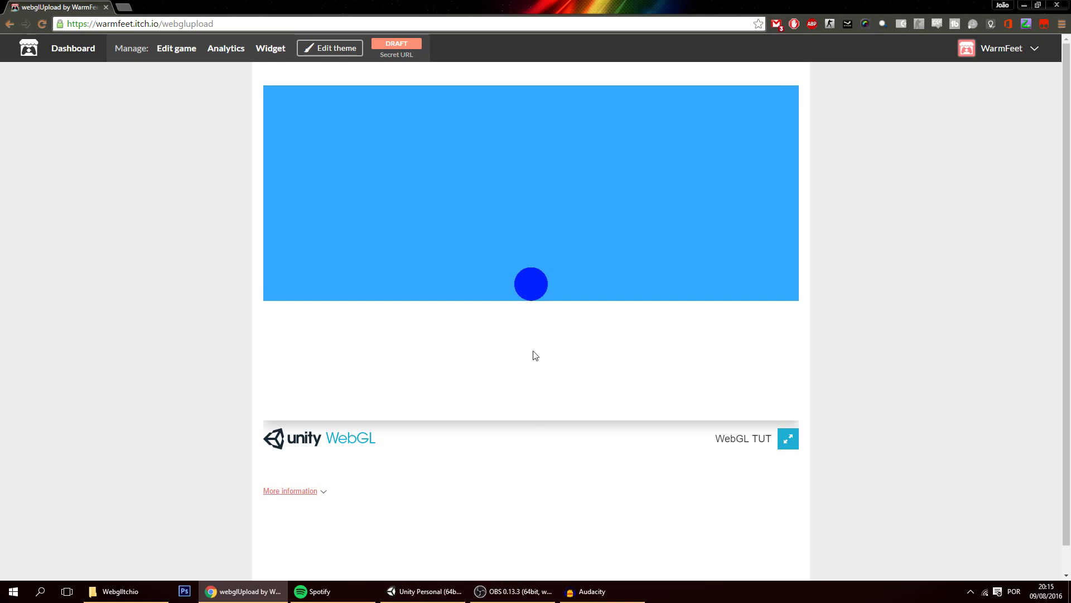
Step: Play the embedded ball game in fullscreen, moving with the arrow keys and jumping with space
{"action": "left_click", "coordinate": [780, 434]}
{"action": "key", "text": "space"}
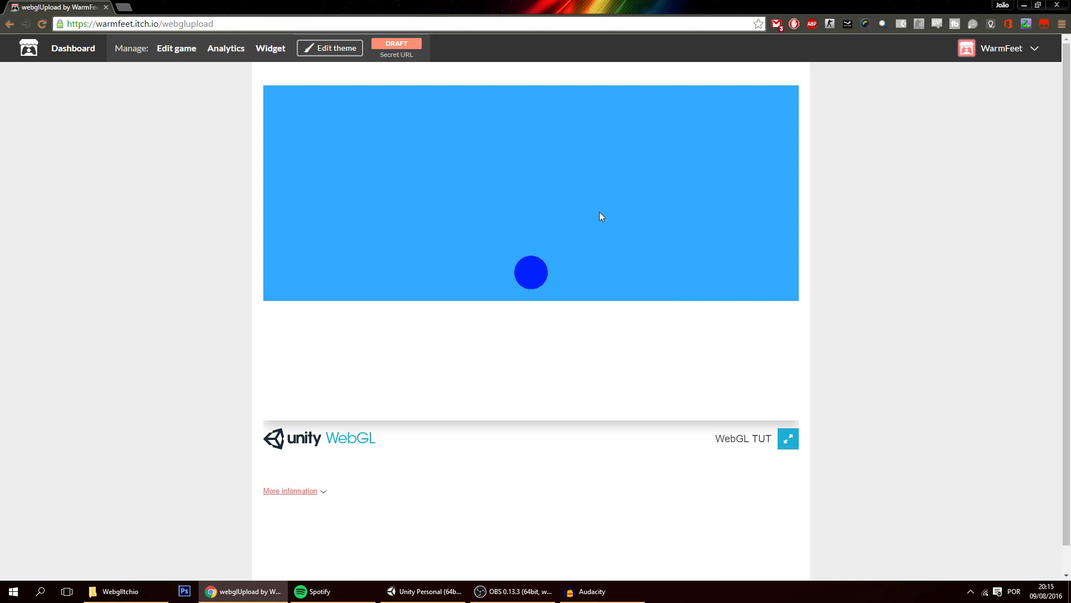
{"action": "key", "text": "Left"}
{"action": "key", "text": "Right"}
{"action": "key", "text": "Left"}
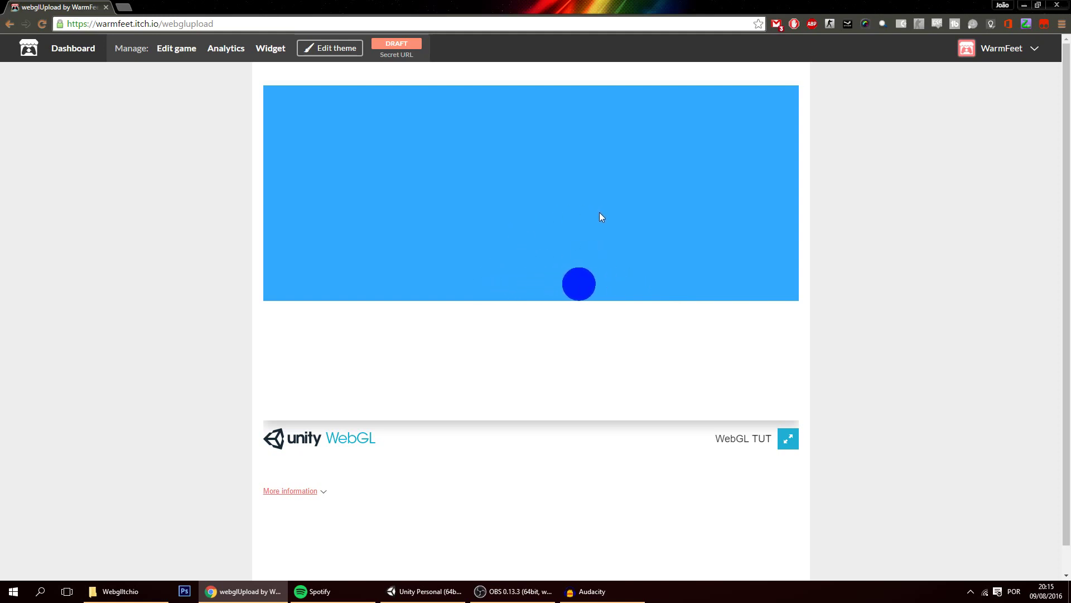
{"action": "key", "text": "Right"}
{"action": "key", "text": "space"}
{"action": "key", "text": "Right"}
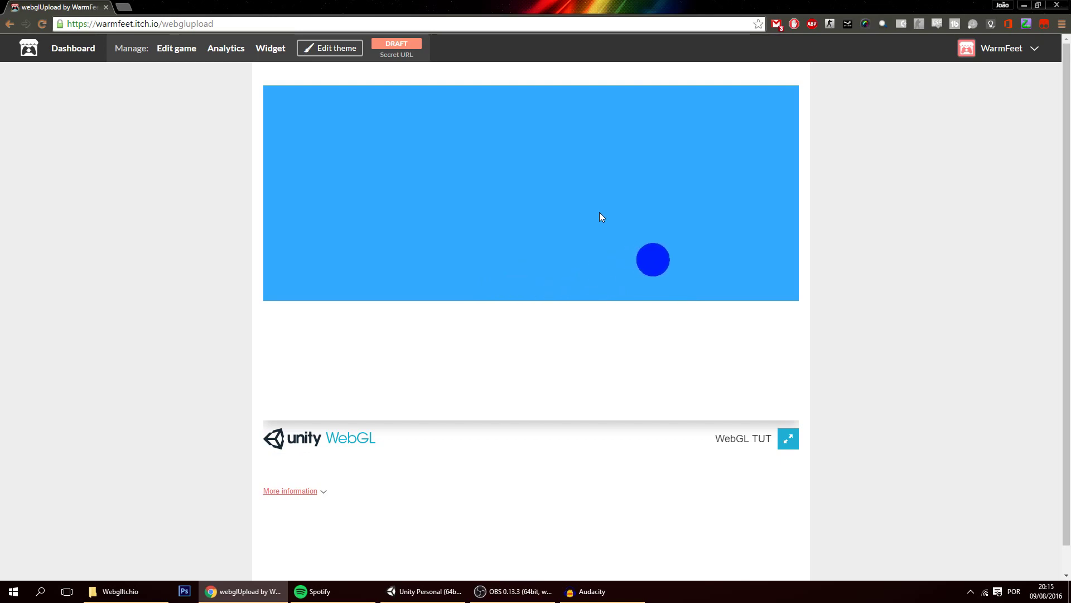
{"action": "key", "text": "Left"}
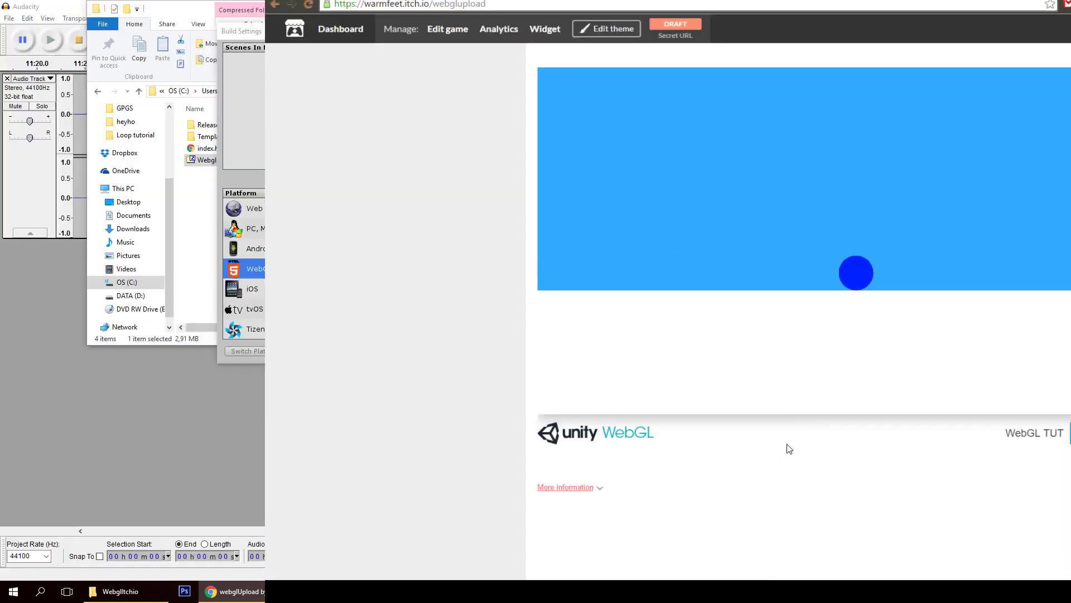
{"action": "key", "text": "f"}
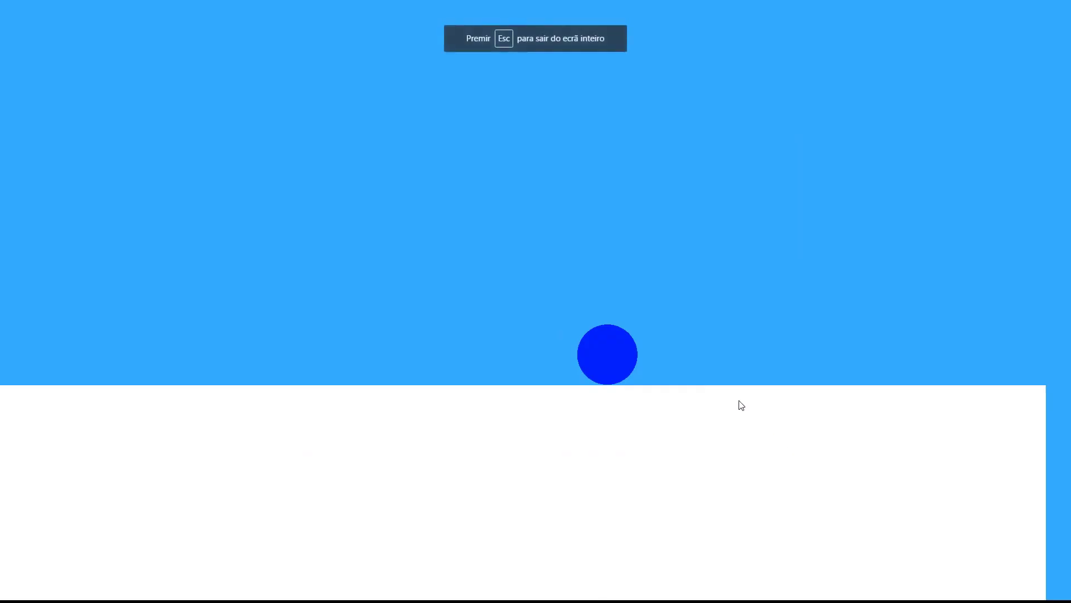
{"action": "key", "text": "Left"}
{"action": "key", "text": "Right"}
{"action": "key", "text": "Right"}
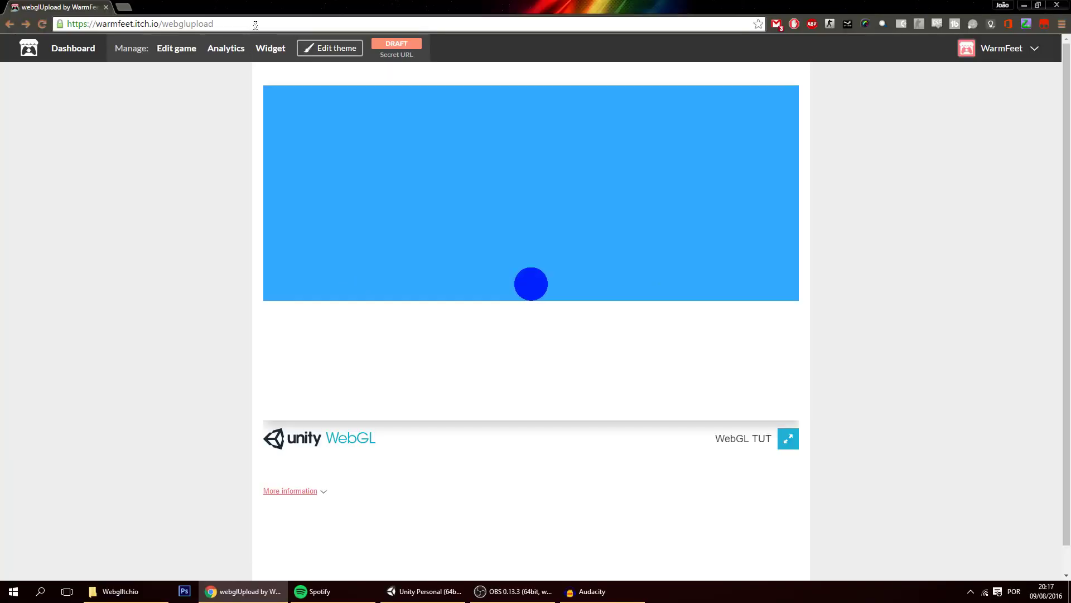
Step: Set the webglupload project's visibility to Public, save, and go back to its game page
{"action": "left_click", "coordinate": [255, 25]}
{"action": "key", "text": "ctrl+c"}
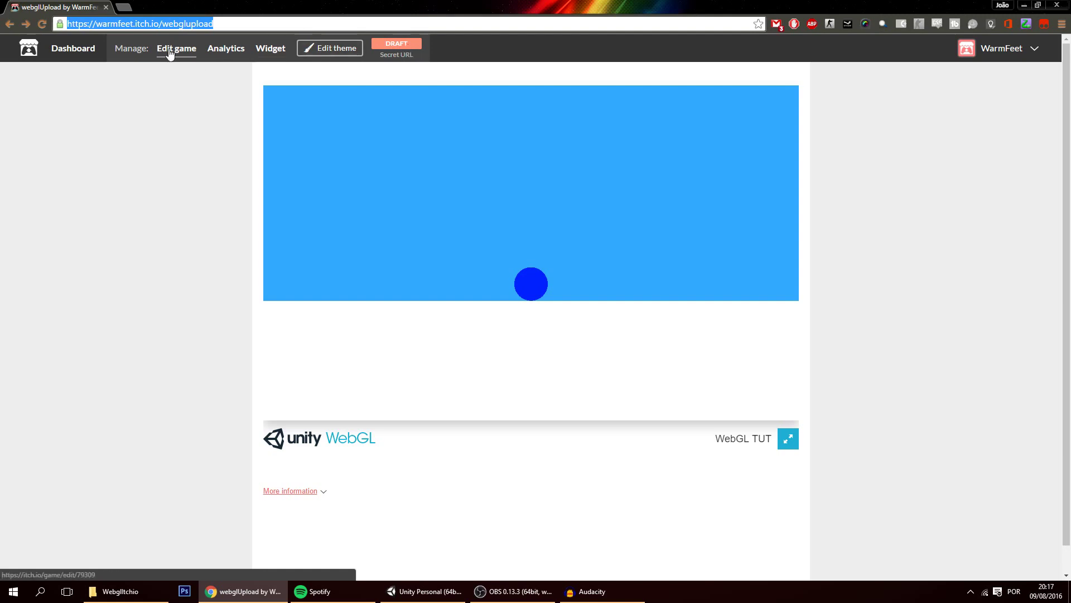
{"action": "left_click", "coordinate": [420, 44]}
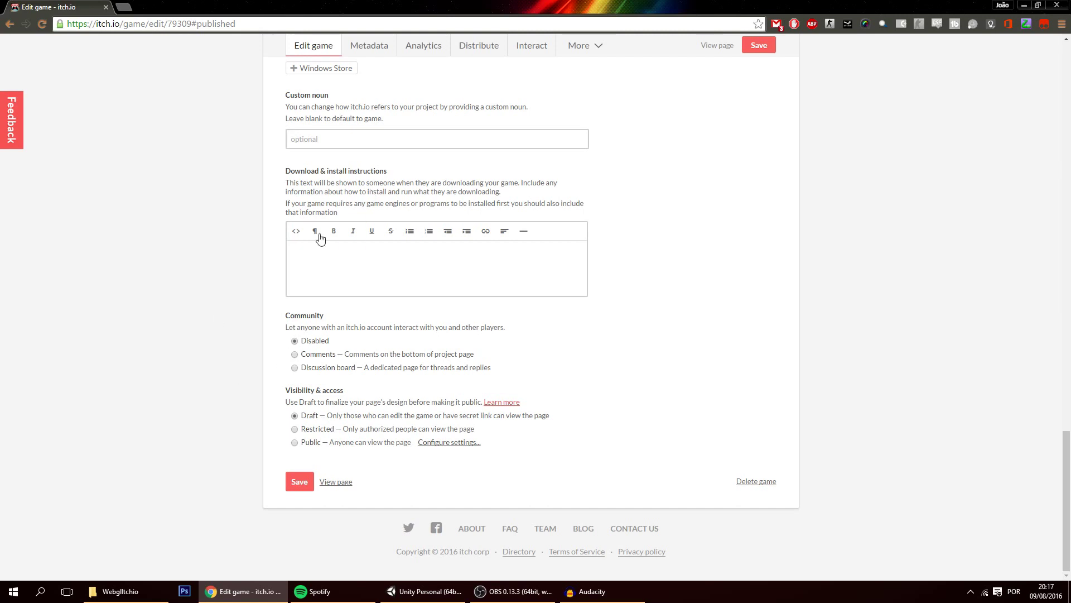
{"action": "left_click", "coordinate": [295, 443]}
{"action": "left_click", "coordinate": [299, 481]}
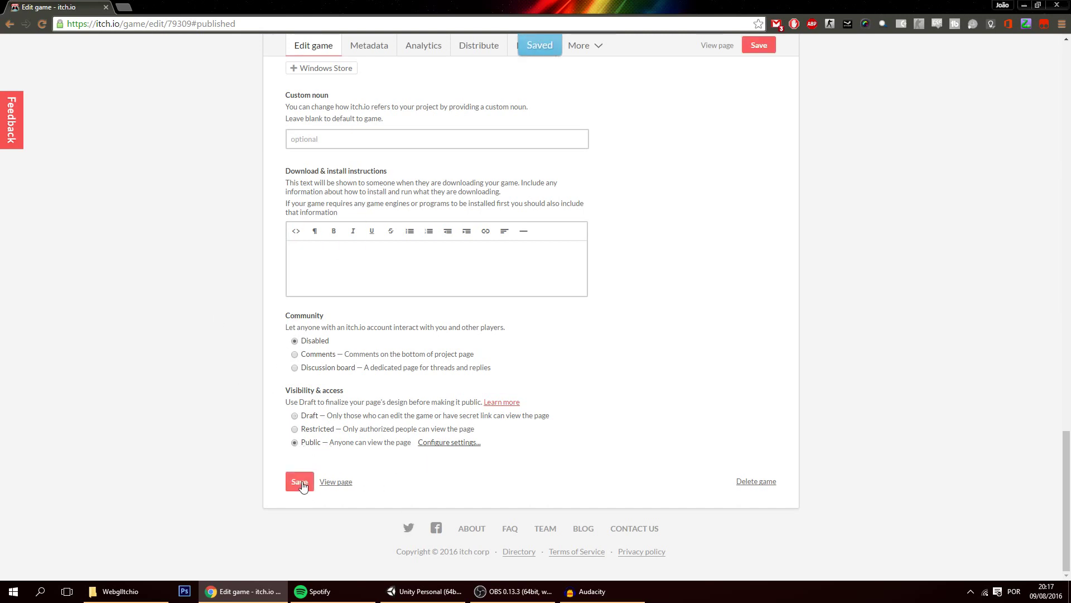
{"action": "left_click", "coordinate": [335, 483]}
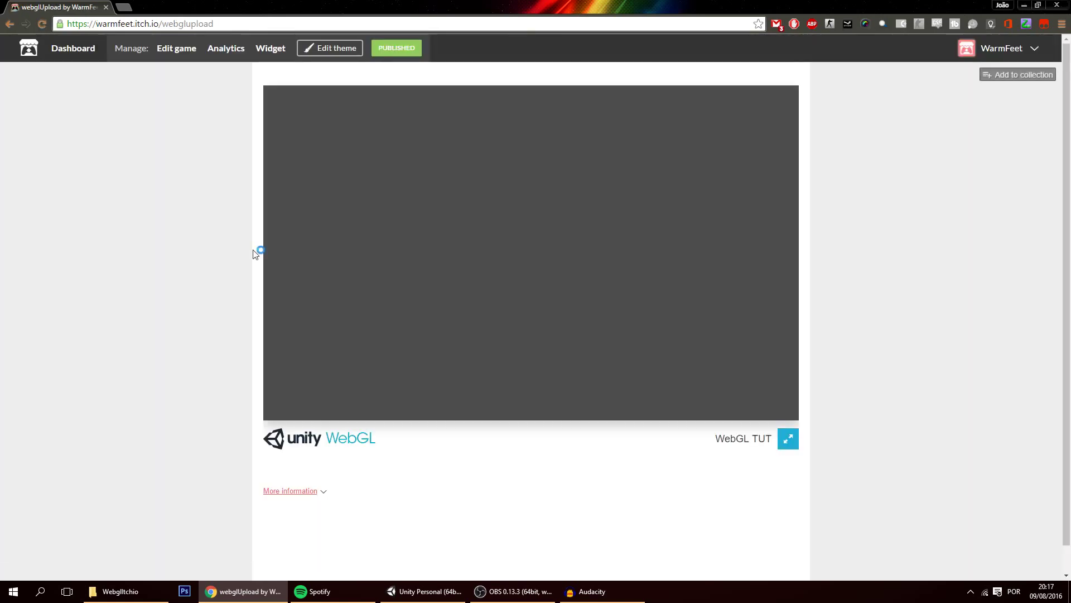
Step: Load the game page's copied address in a new incognito window
{"action": "key", "text": "ctrl+shift+n"}
{"action": "key", "text": "ctrl+v"}
{"action": "key", "text": "Return"}
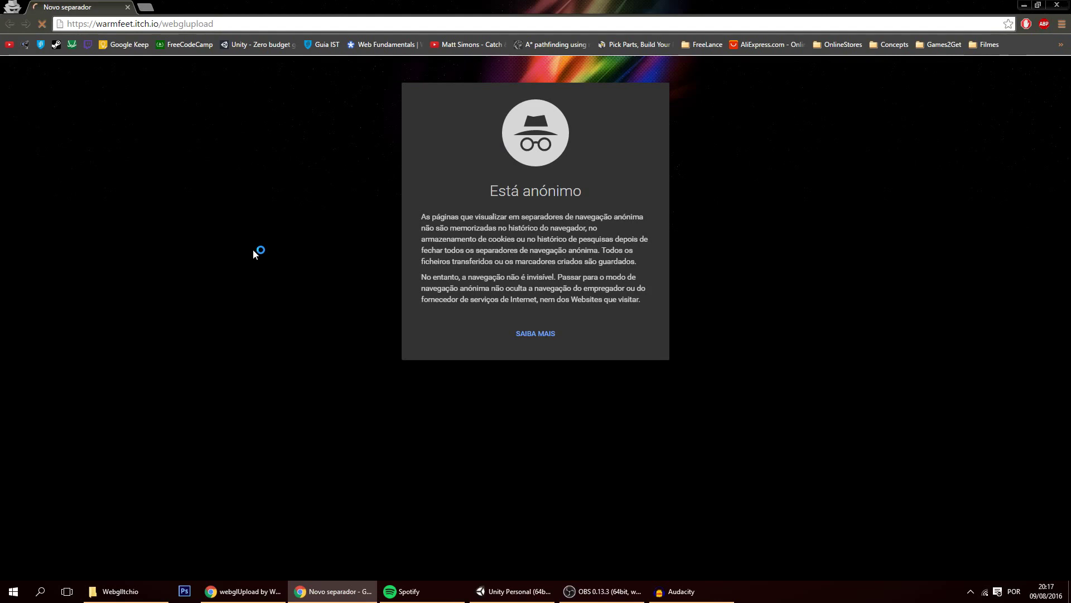